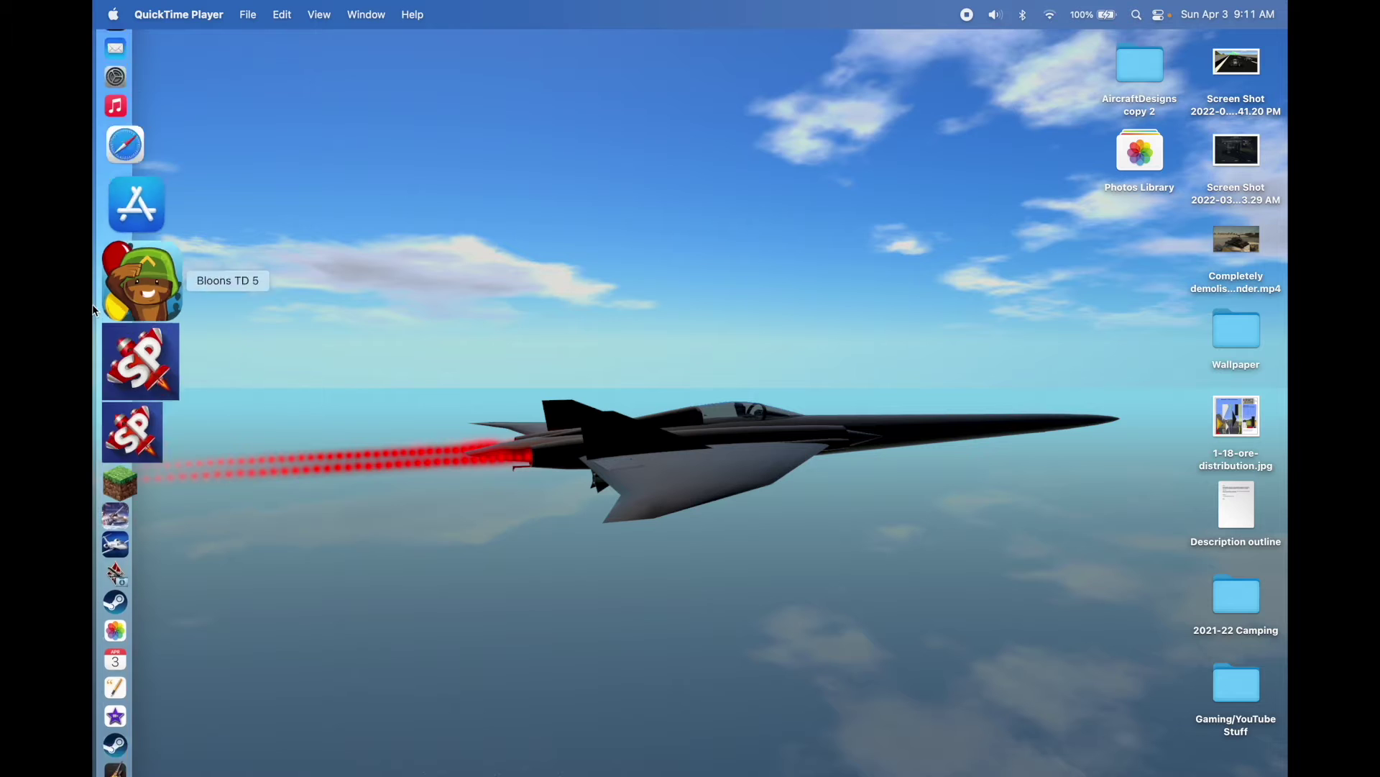
Launch SimplePlanes from its Dock icon.
{"action": "left_click", "coordinate": [150, 323]}
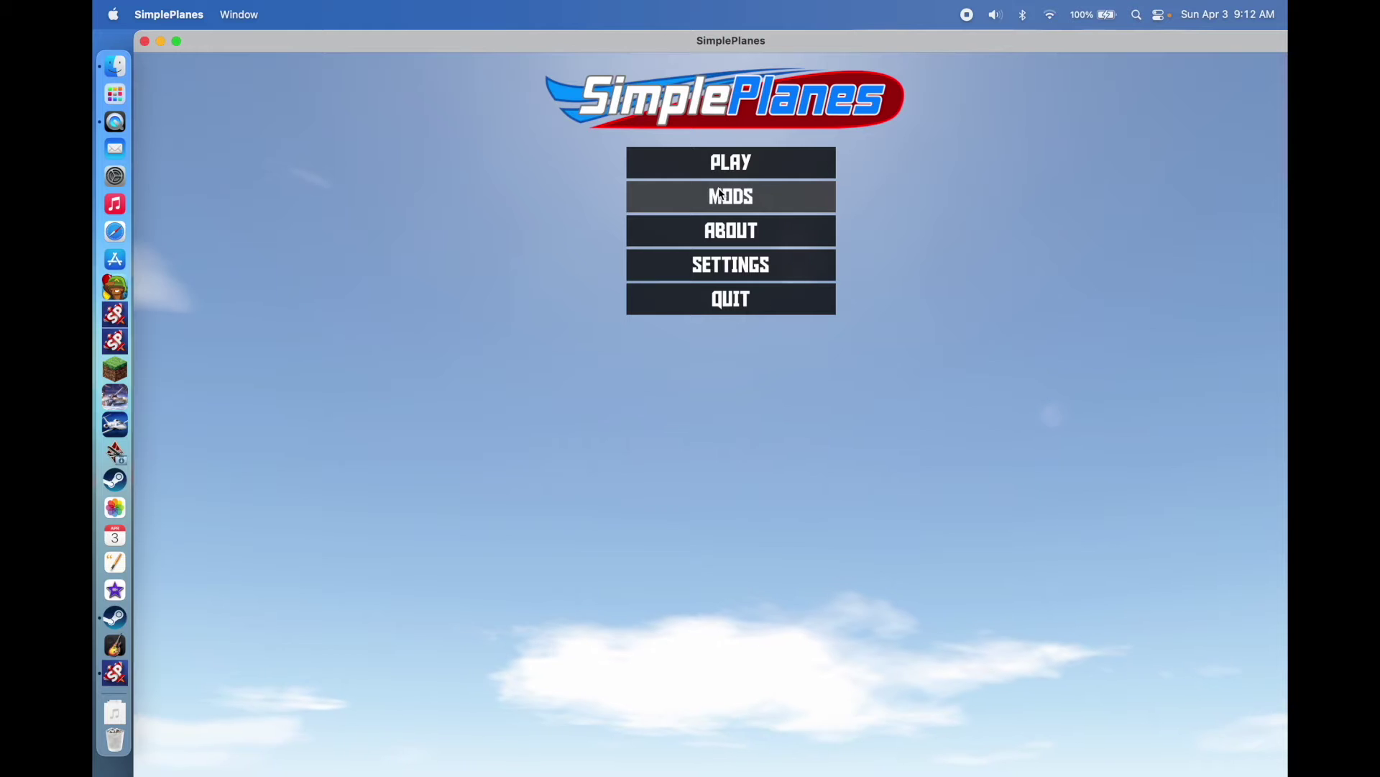
In the Mods list, mark Fine Tuner for disabling, then return to the main menu.
{"action": "left_click", "coordinate": [796, 199]}
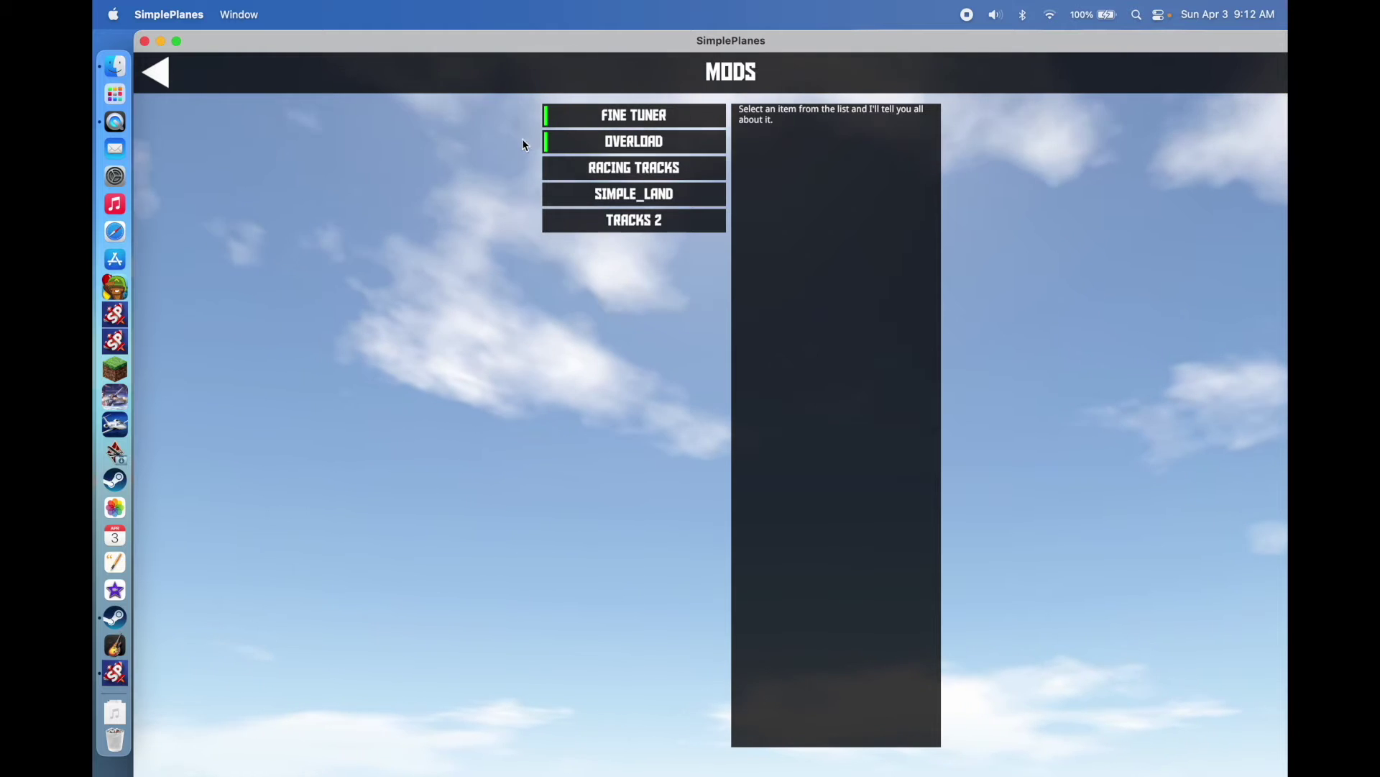
{"action": "left_click", "coordinate": [639, 120]}
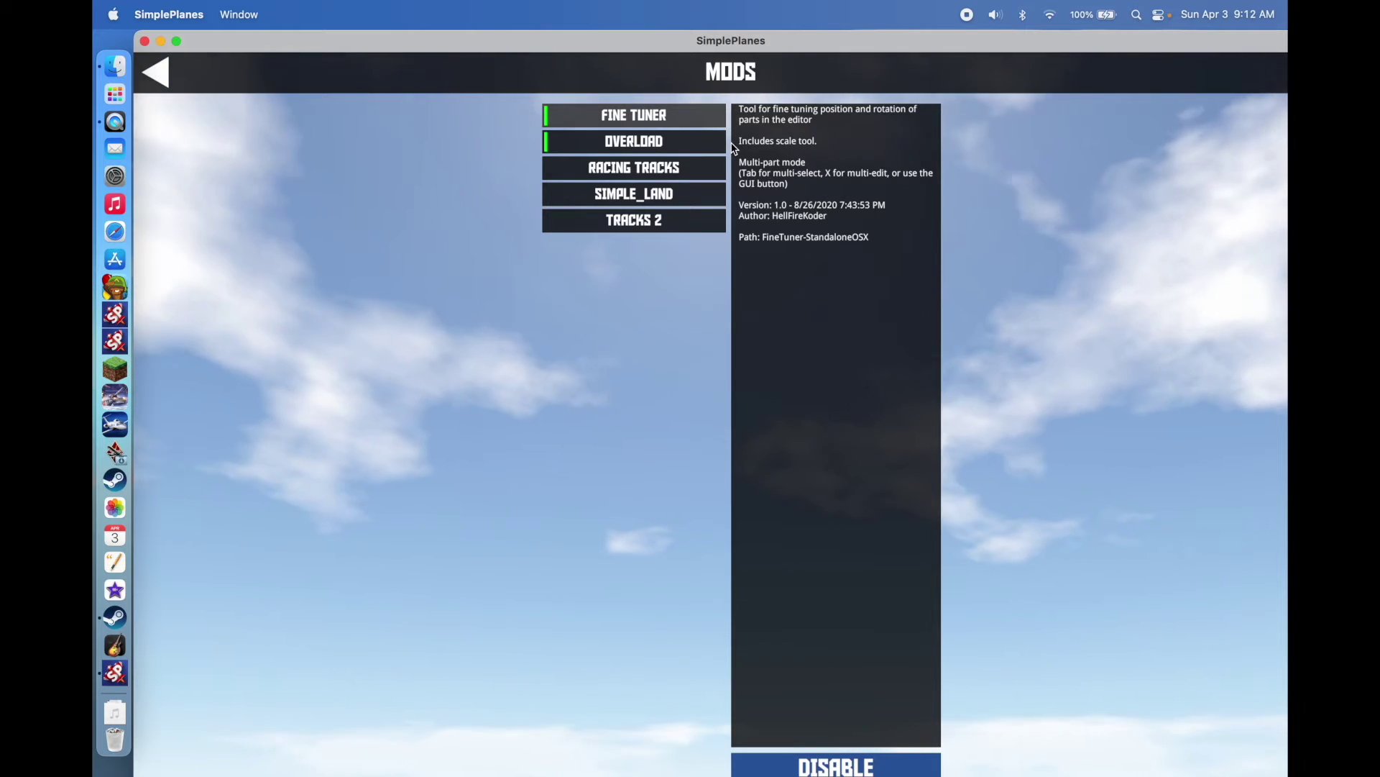
{"action": "left_click", "coordinate": [700, 141]}
{"action": "left_click", "coordinate": [700, 120]}
{"action": "left_click", "coordinate": [698, 144]}
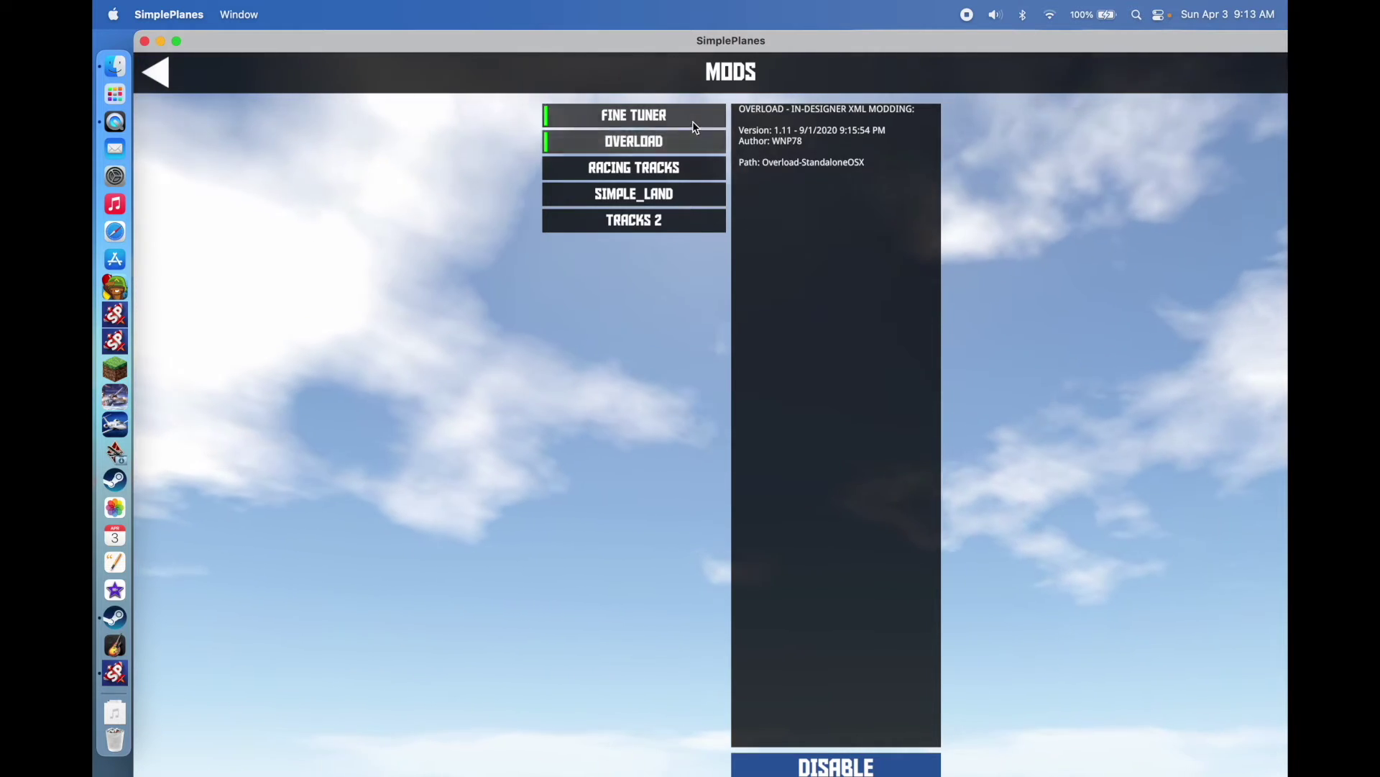
{"action": "left_click", "coordinate": [697, 119]}
{"action": "left_click", "coordinate": [698, 148]}
{"action": "left_click", "coordinate": [698, 120]}
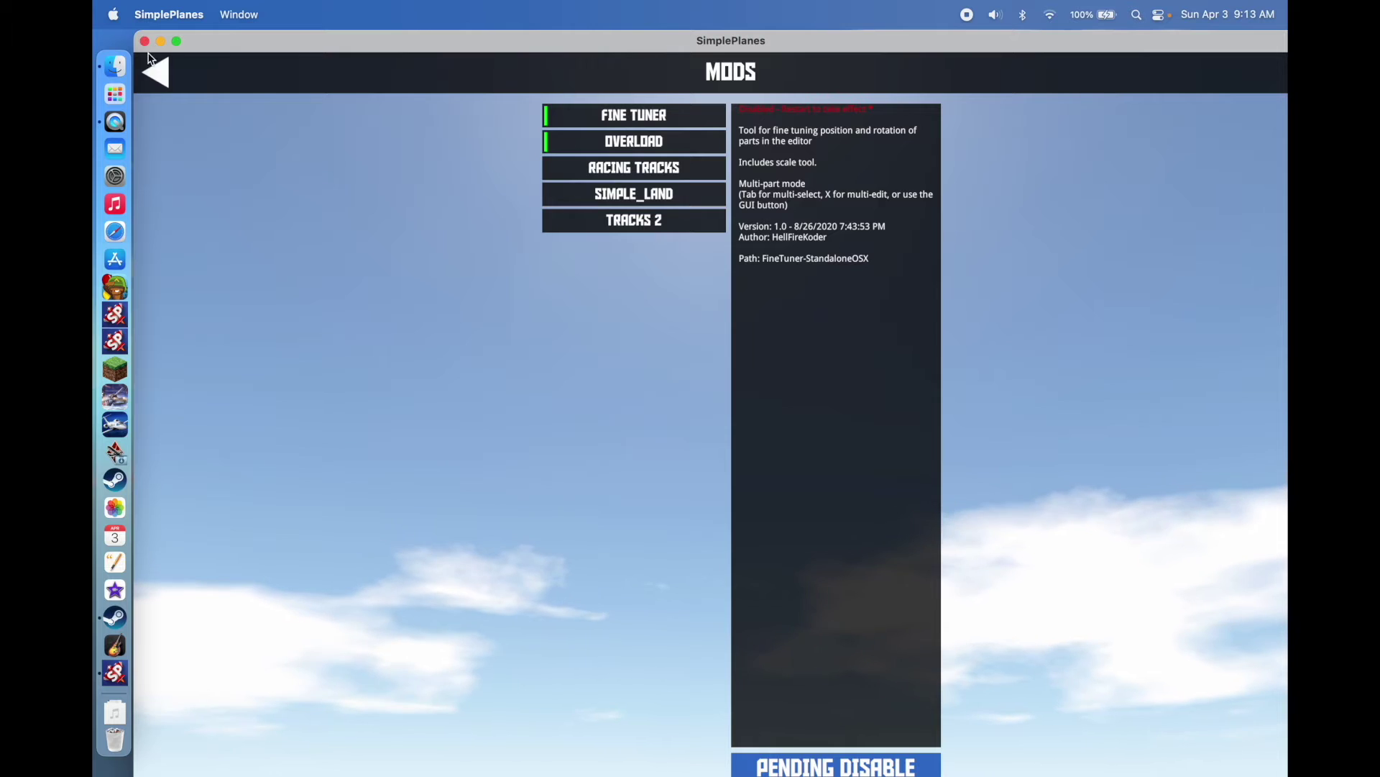
{"action": "key", "text": "Escape"}
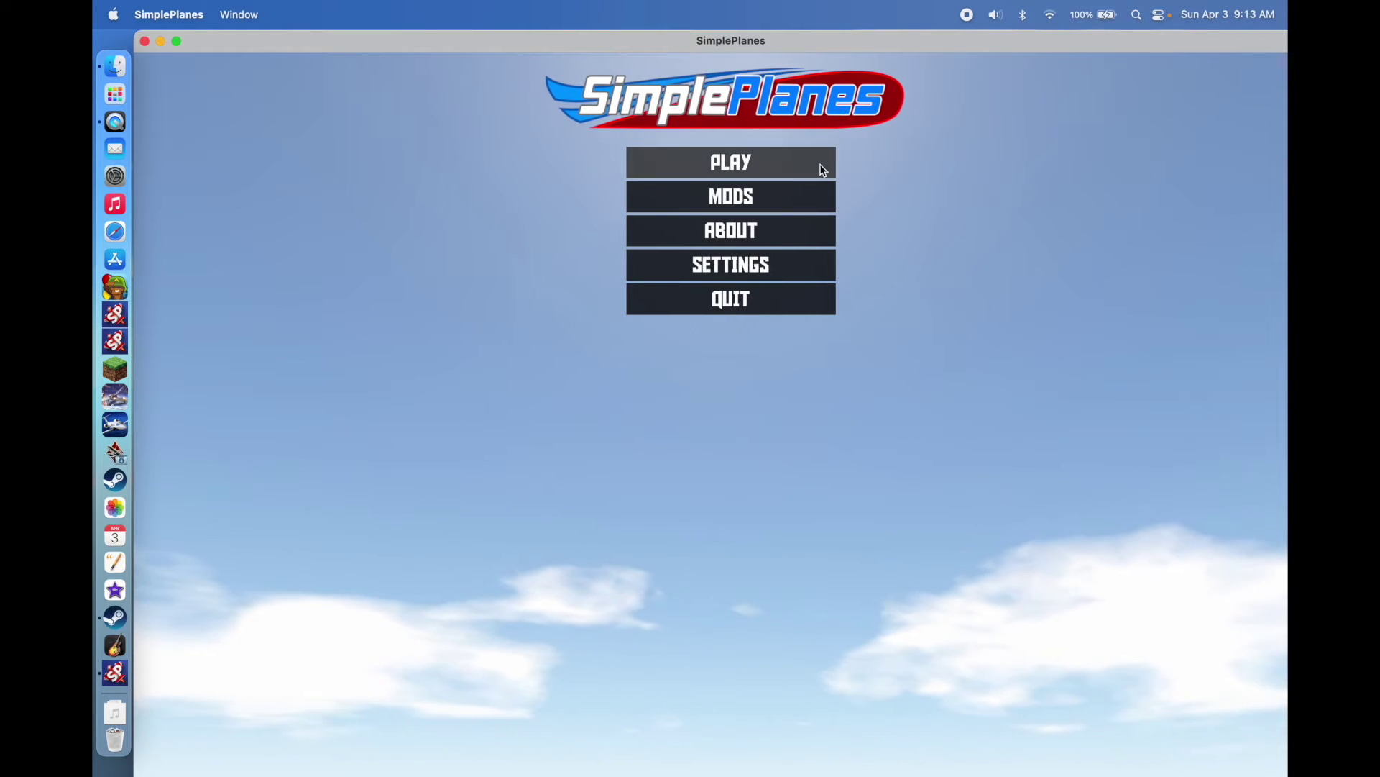
Open the plane download website through Play > Download Planes.
{"action": "left_click", "coordinate": [821, 169]}
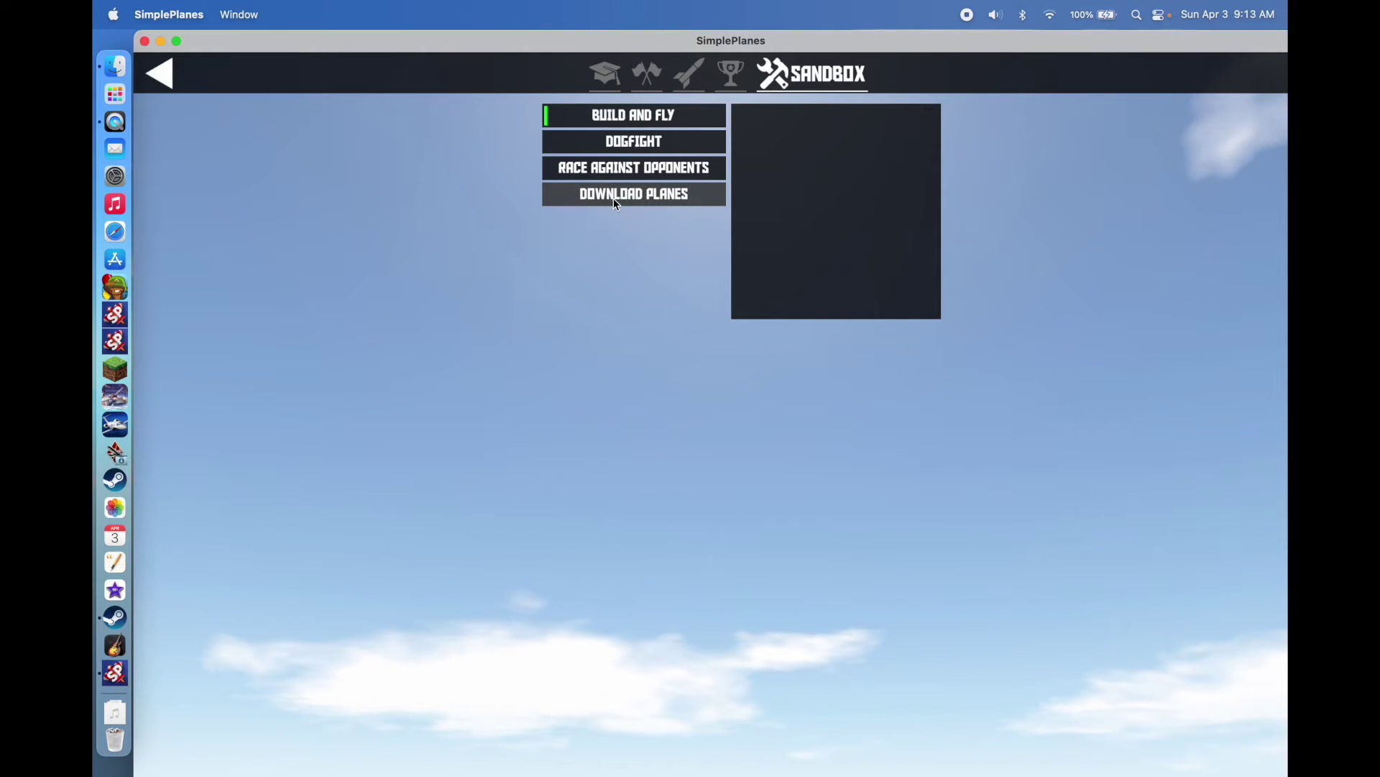
{"action": "left_click", "coordinate": [673, 199]}
{"action": "left_click", "coordinate": [831, 340]}
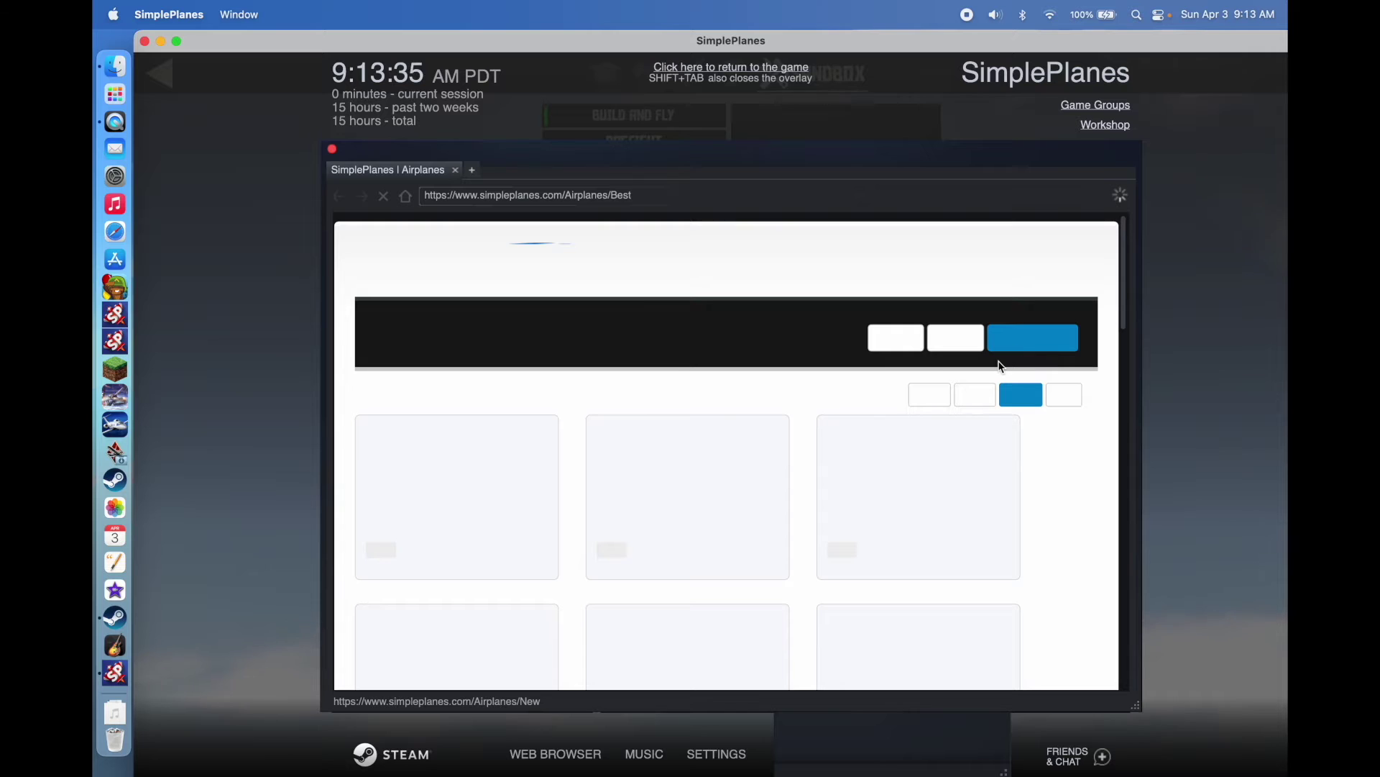
Look over the download site in the overlay, then quit SimplePlanes.
{"action": "scroll", "coordinate": [733, 330], "scroll_direction": "down", "scroll_amount": 3}
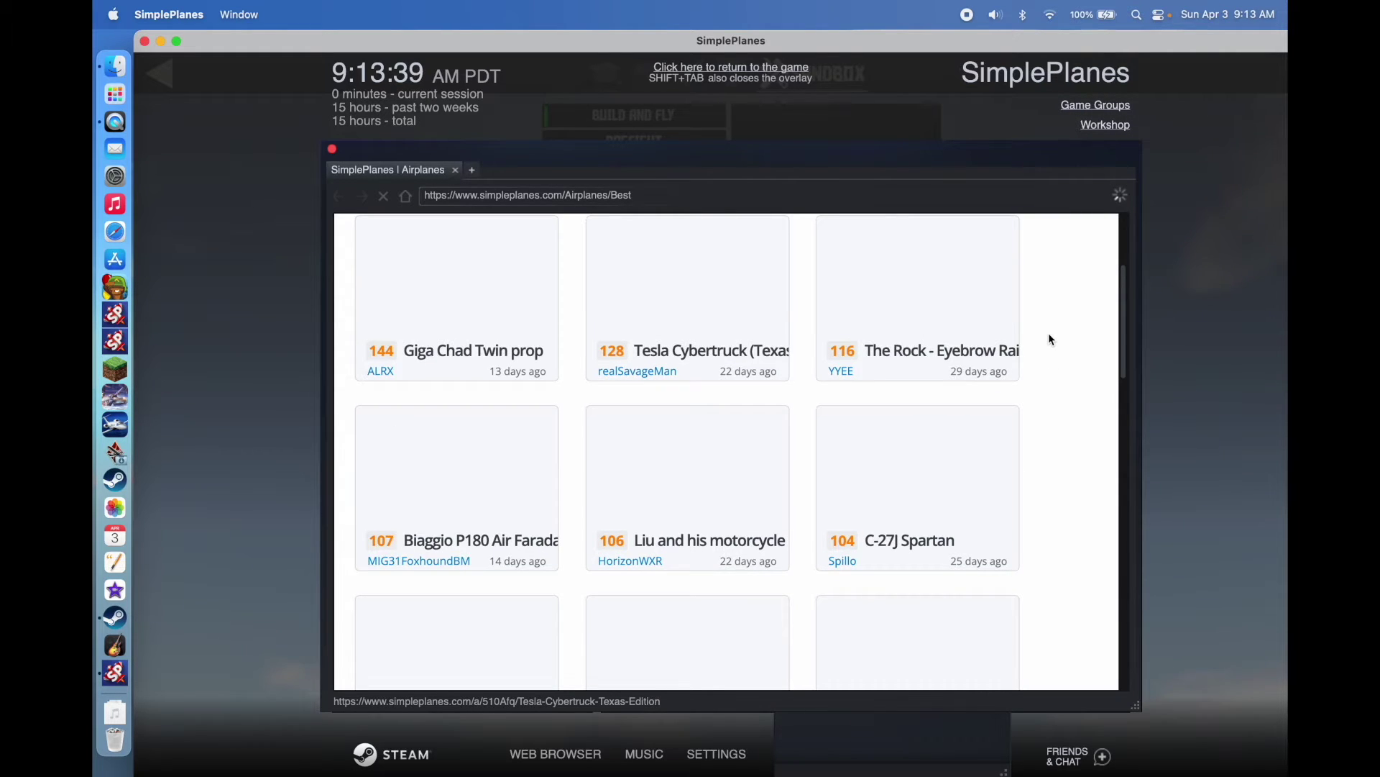
{"action": "scroll", "coordinate": [1065, 324], "scroll_direction": "up", "scroll_amount": 2}
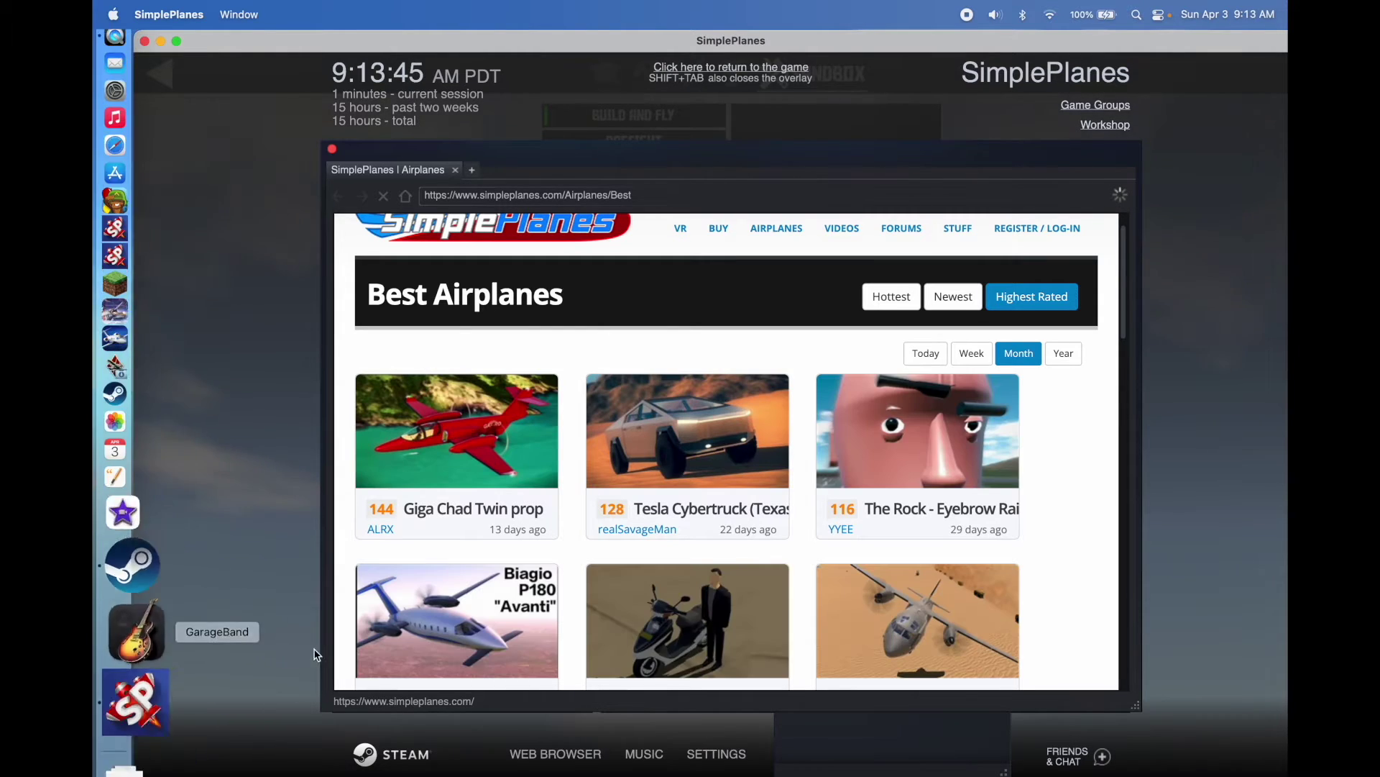
{"action": "scroll", "coordinate": [899, 380], "scroll_direction": "down", "scroll_amount": 5}
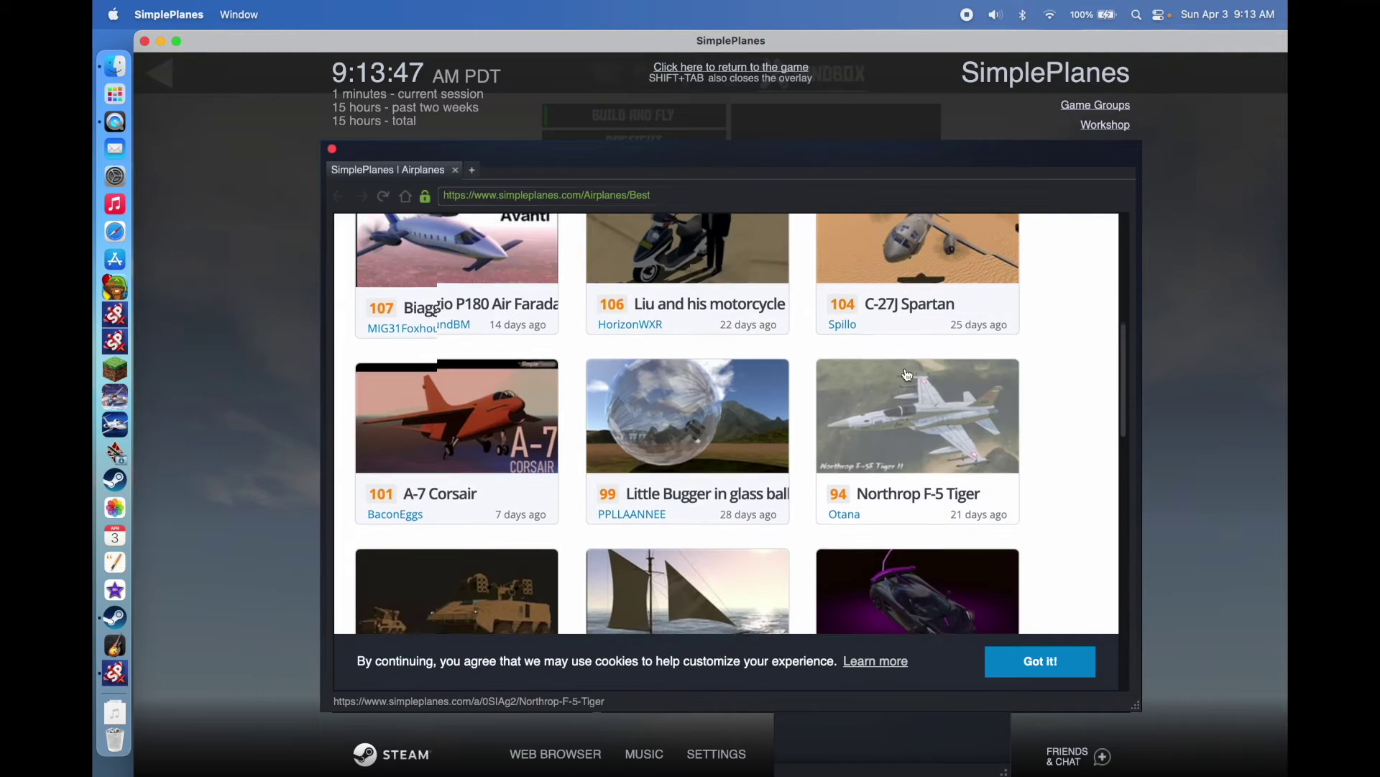
{"action": "scroll", "coordinate": [900, 380], "scroll_direction": "up", "scroll_amount": 5}
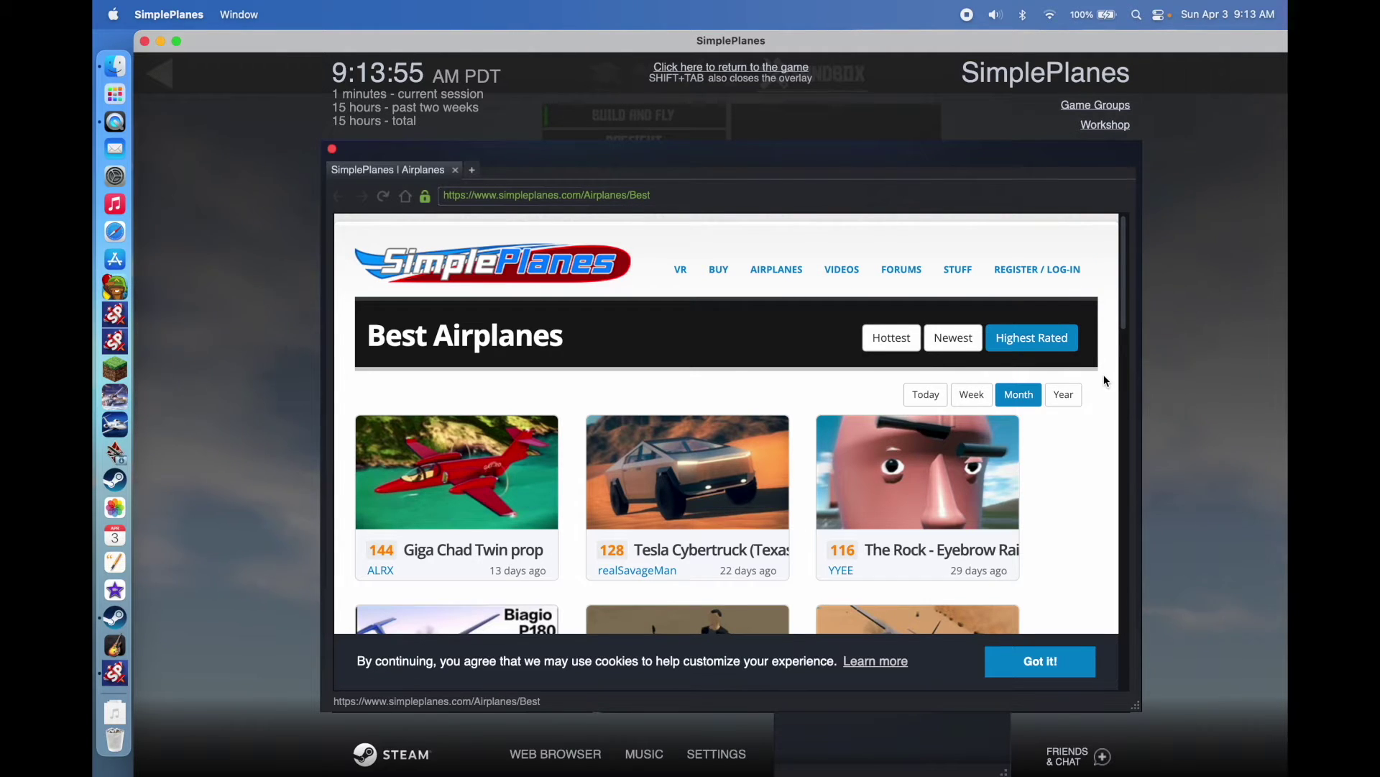
{"action": "scroll", "coordinate": [1104, 380], "scroll_direction": "down", "scroll_amount": 1}
{"action": "scroll", "coordinate": [1100, 379], "scroll_direction": "up", "scroll_amount": 1}
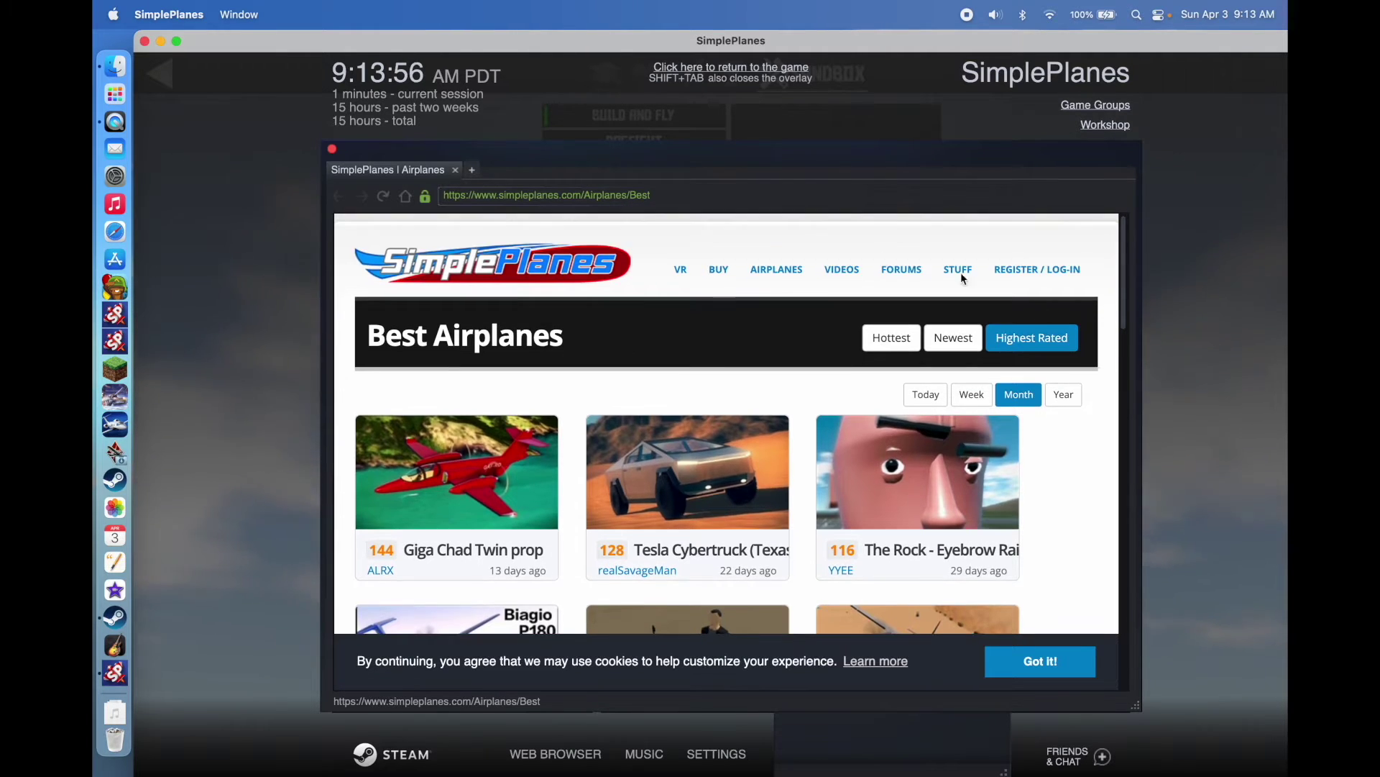
{"action": "left_click", "coordinate": [145, 42]}
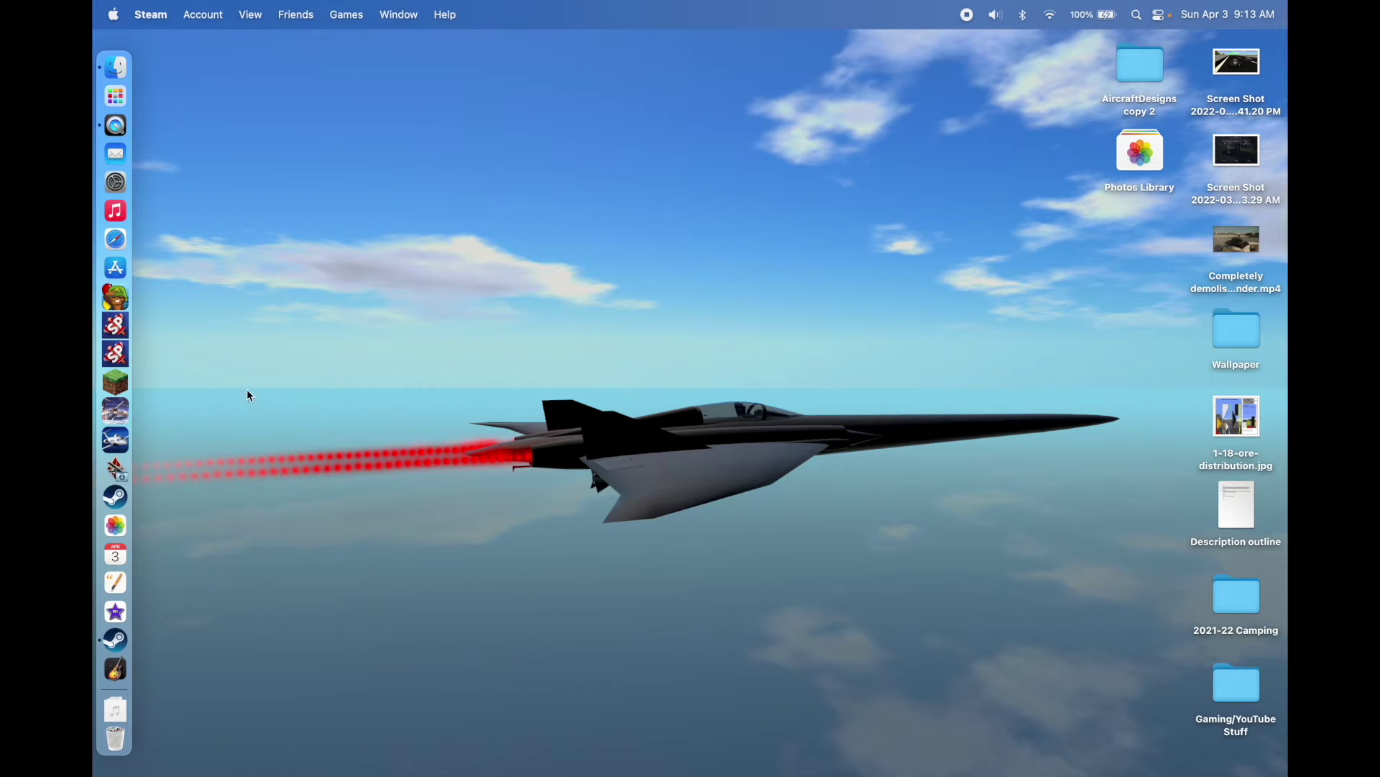
In Safari, load the simpleplanes website and go from the profile page to Mods.
{"action": "left_click", "coordinate": [127, 230]}
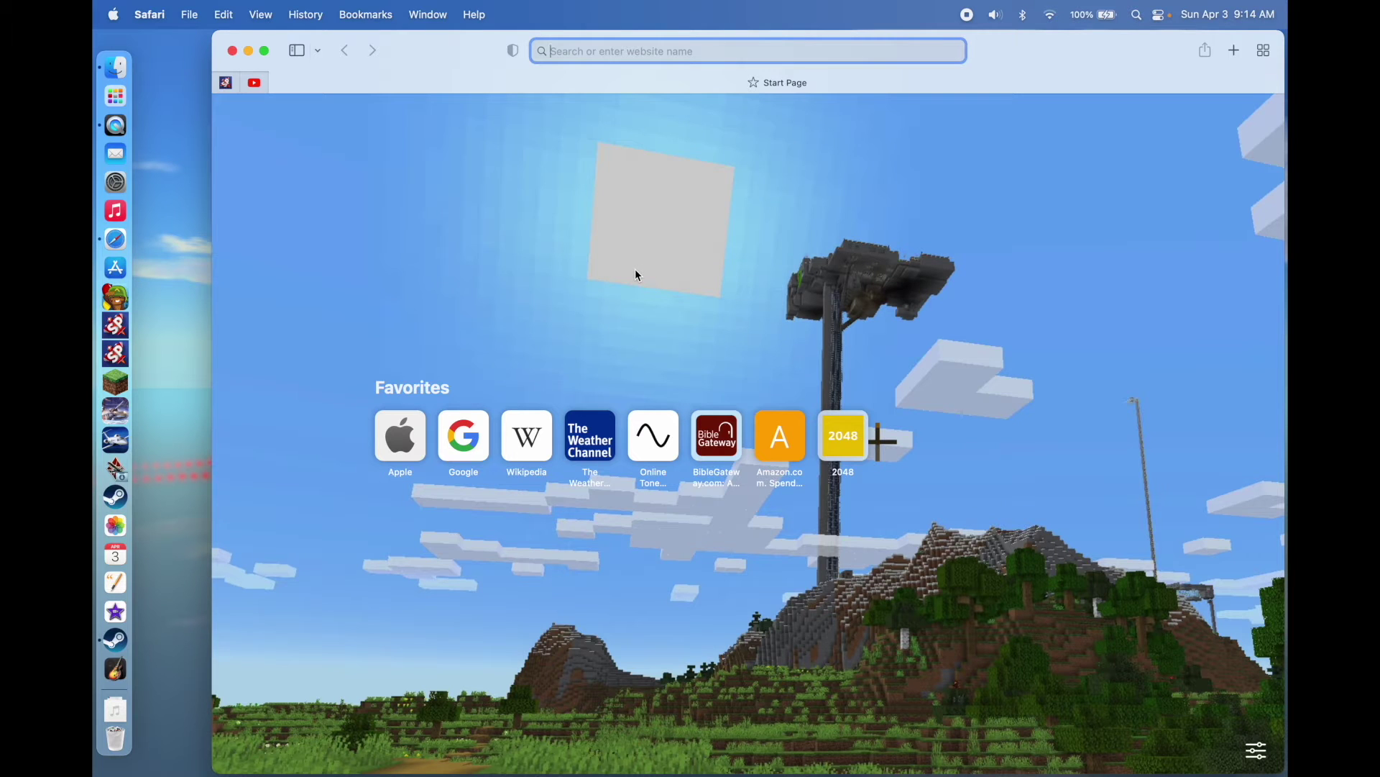
{"action": "type", "text": "simpleplanes.com"}
{"action": "key", "text": "Return"}
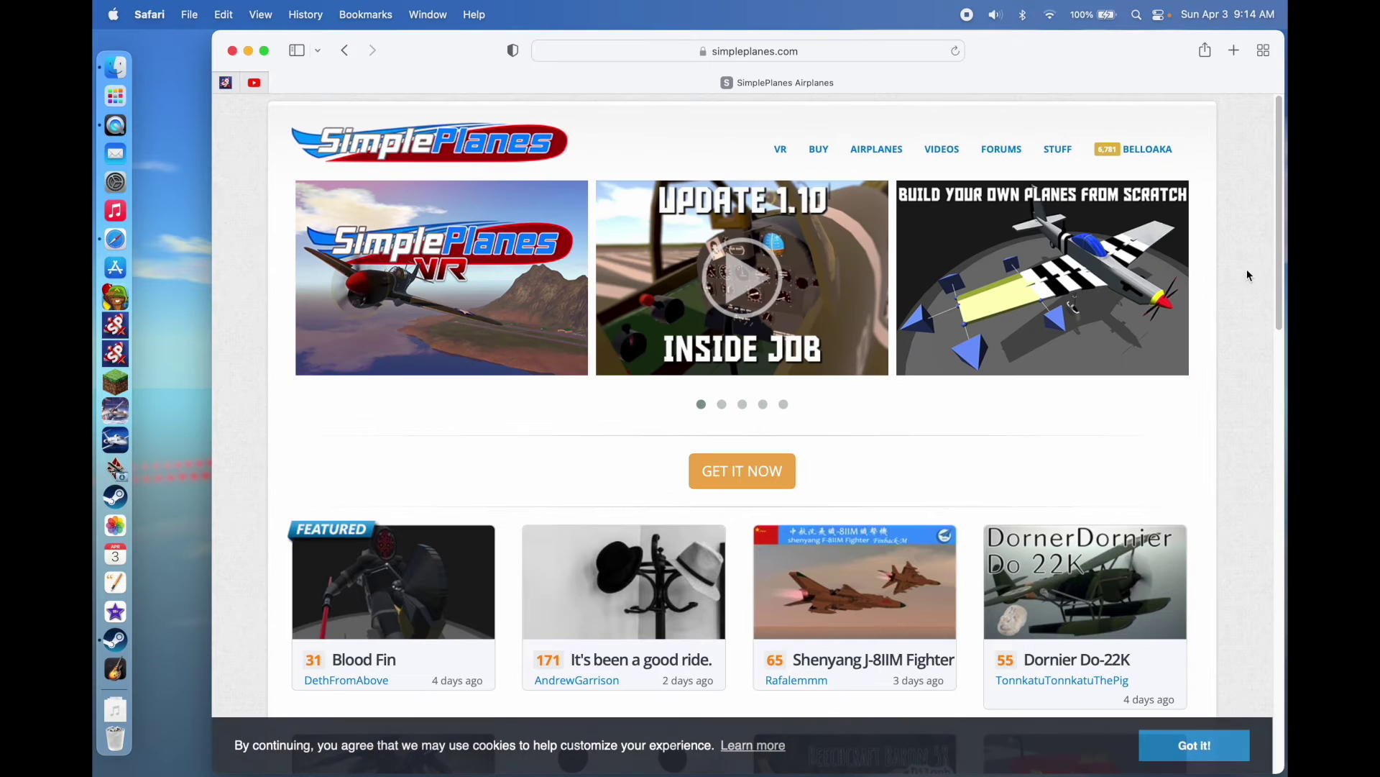
{"action": "mouse_move", "coordinate": [1148, 155]}
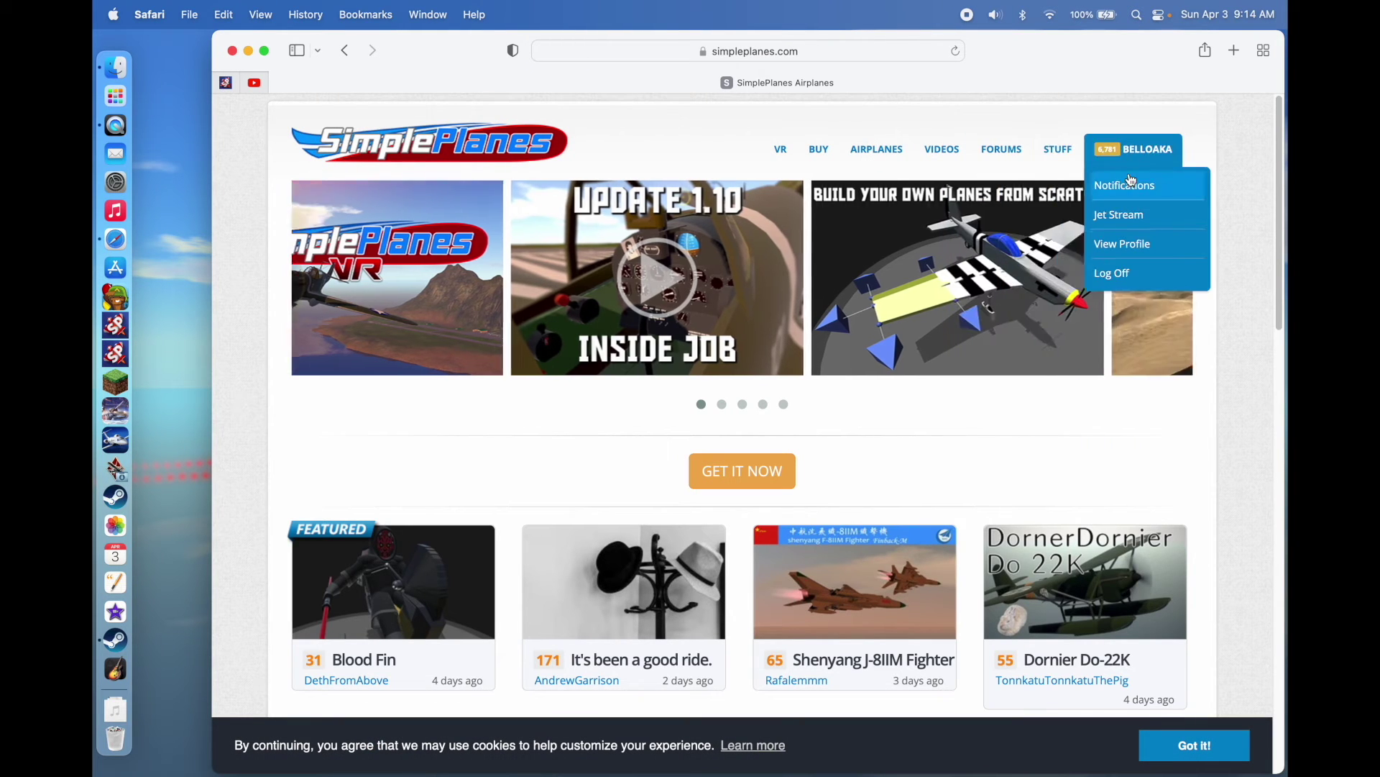
{"action": "left_click", "coordinate": [1165, 253]}
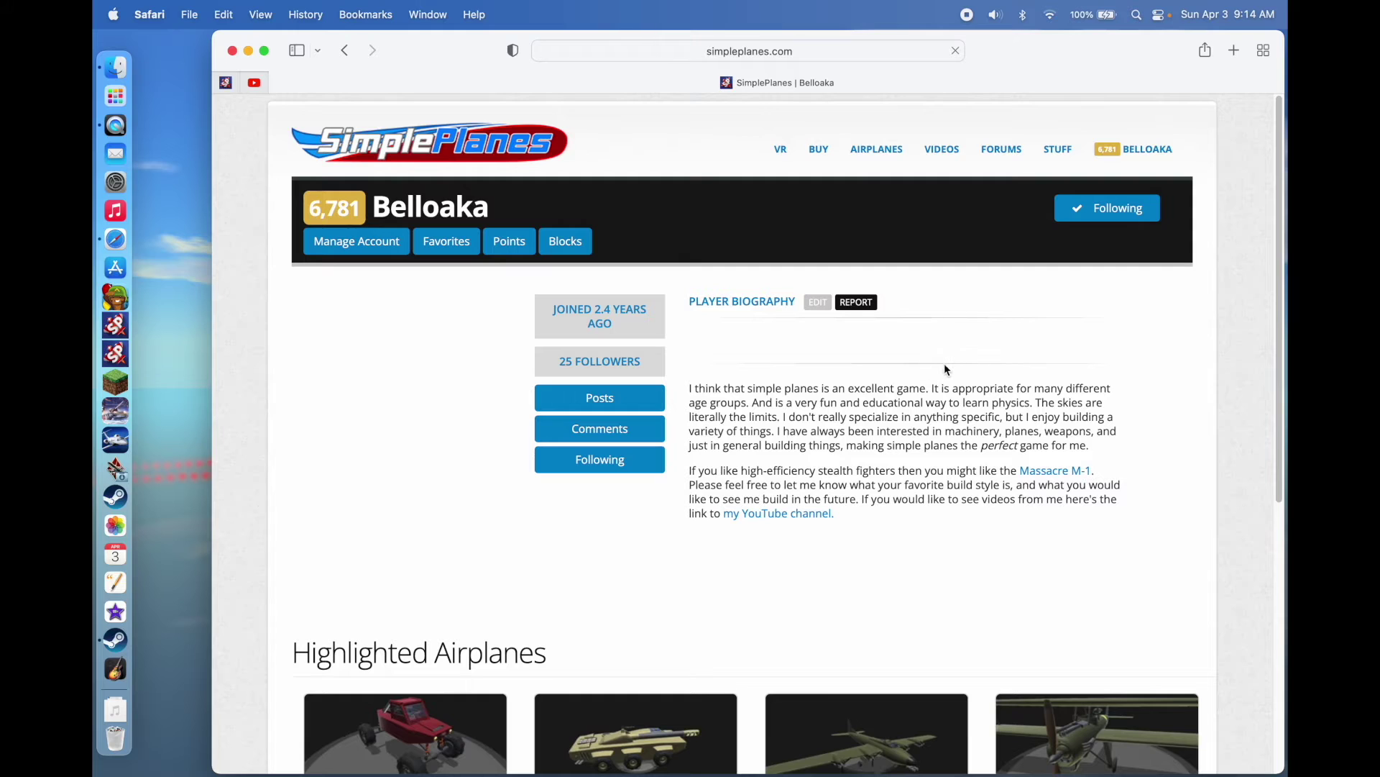
{"action": "mouse_move", "coordinate": [1054, 165]}
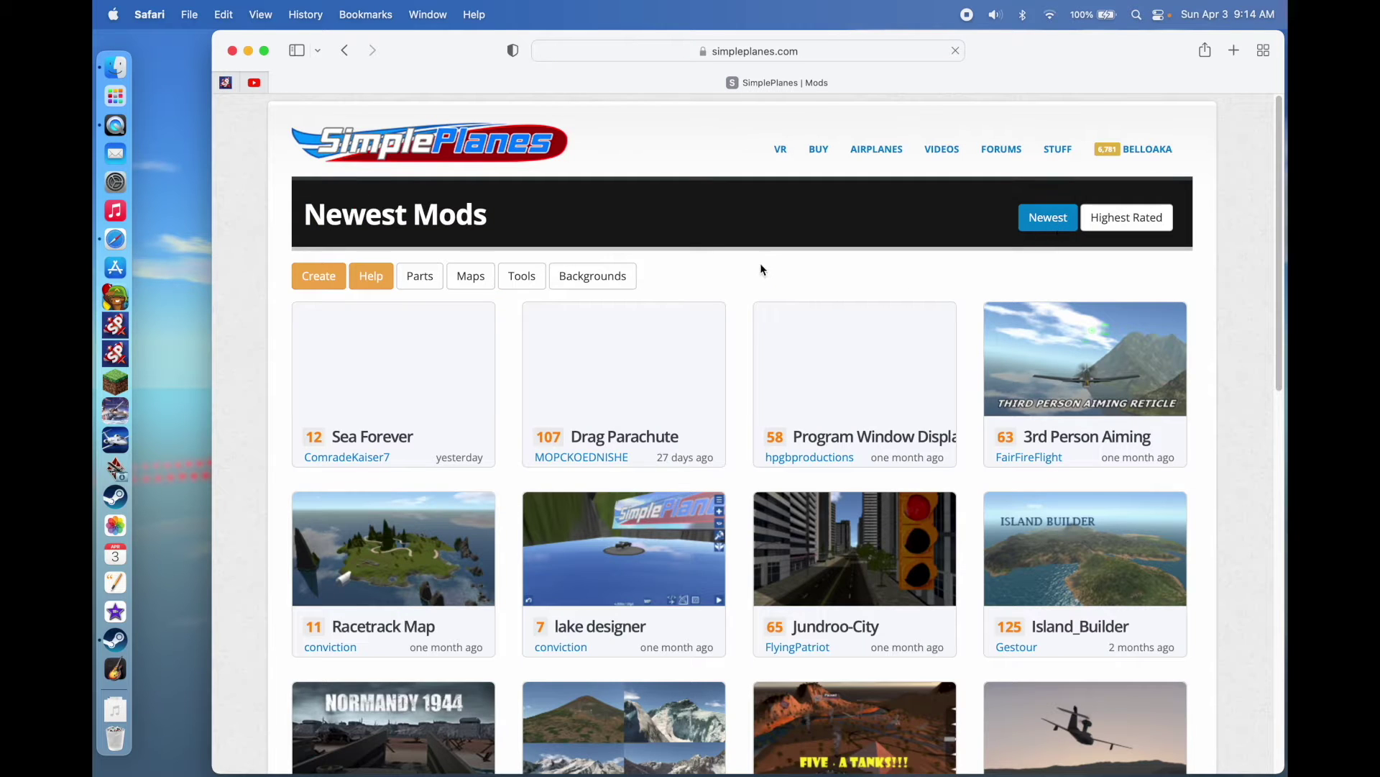
Scroll through Newest Mods, then sort the list by Highest Rated.
{"action": "scroll", "coordinate": [741, 292], "scroll_direction": "down", "scroll_amount": 2}
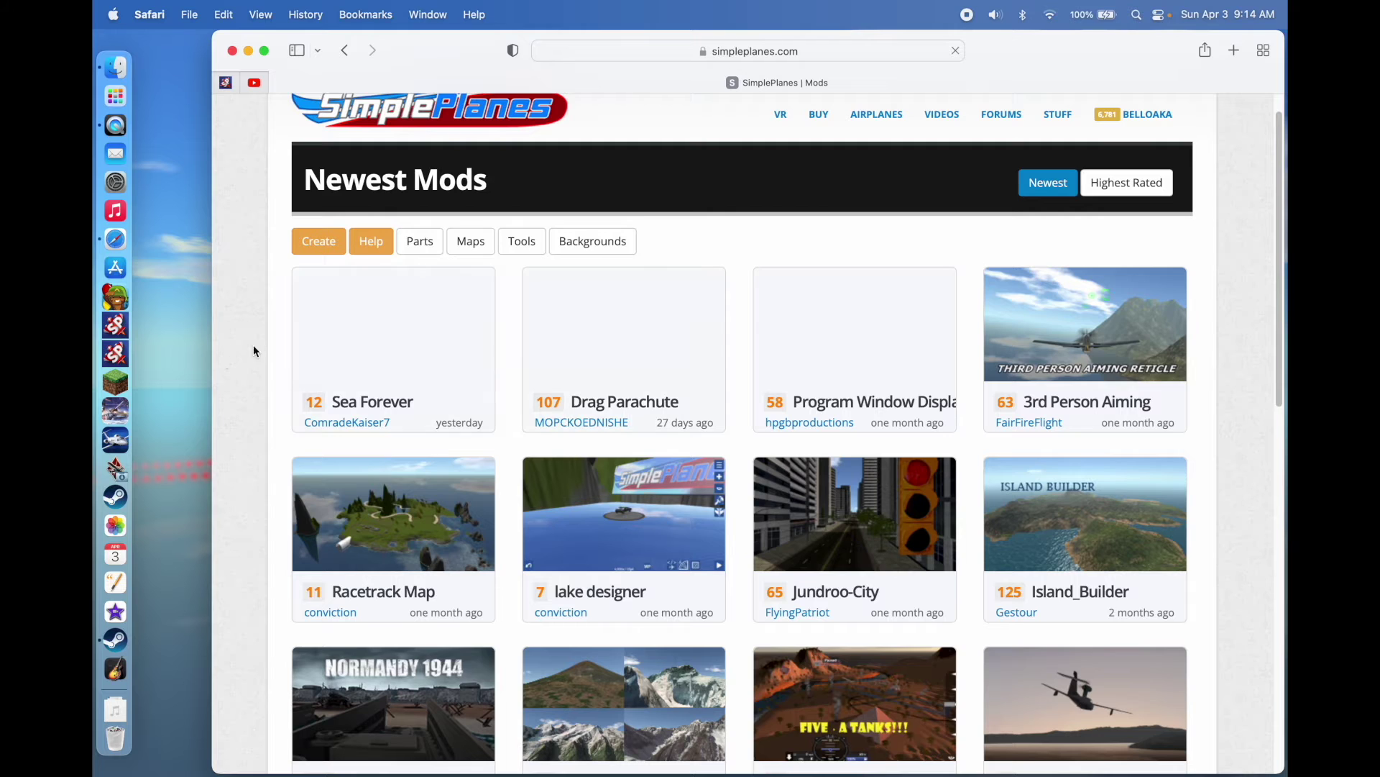
{"action": "scroll", "coordinate": [859, 486], "scroll_direction": "down", "scroll_amount": 15}
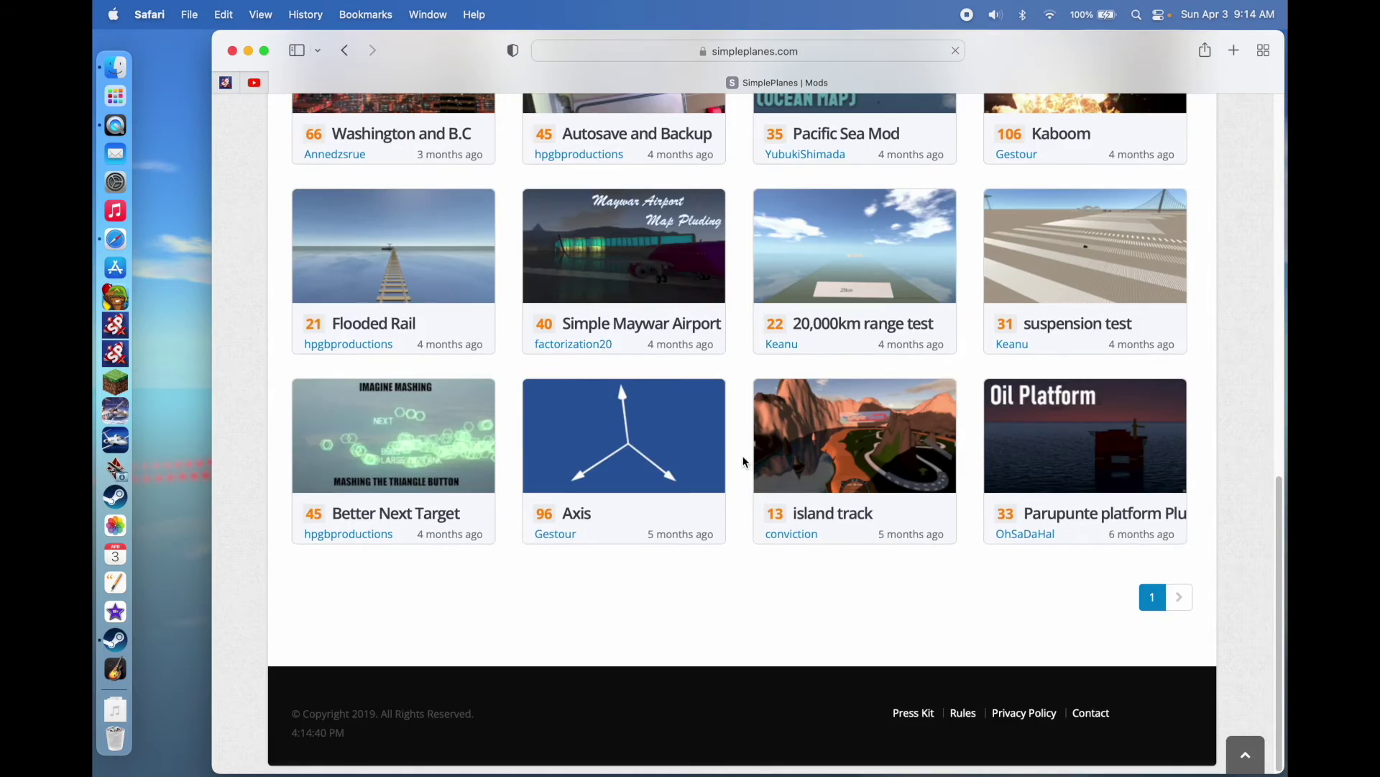
{"action": "scroll", "coordinate": [744, 461], "scroll_direction": "up", "scroll_amount": 20}
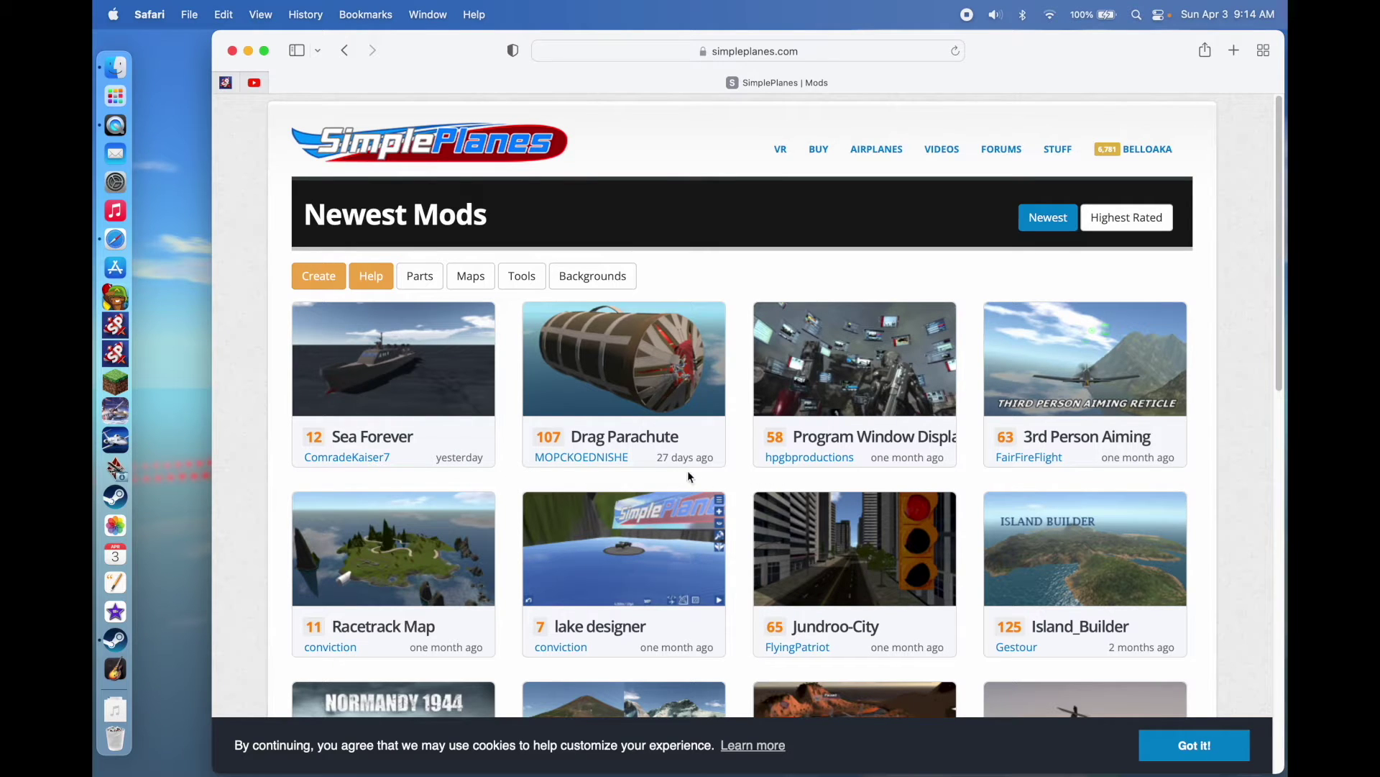
{"action": "scroll", "coordinate": [935, 475], "scroll_direction": "down", "scroll_amount": 1}
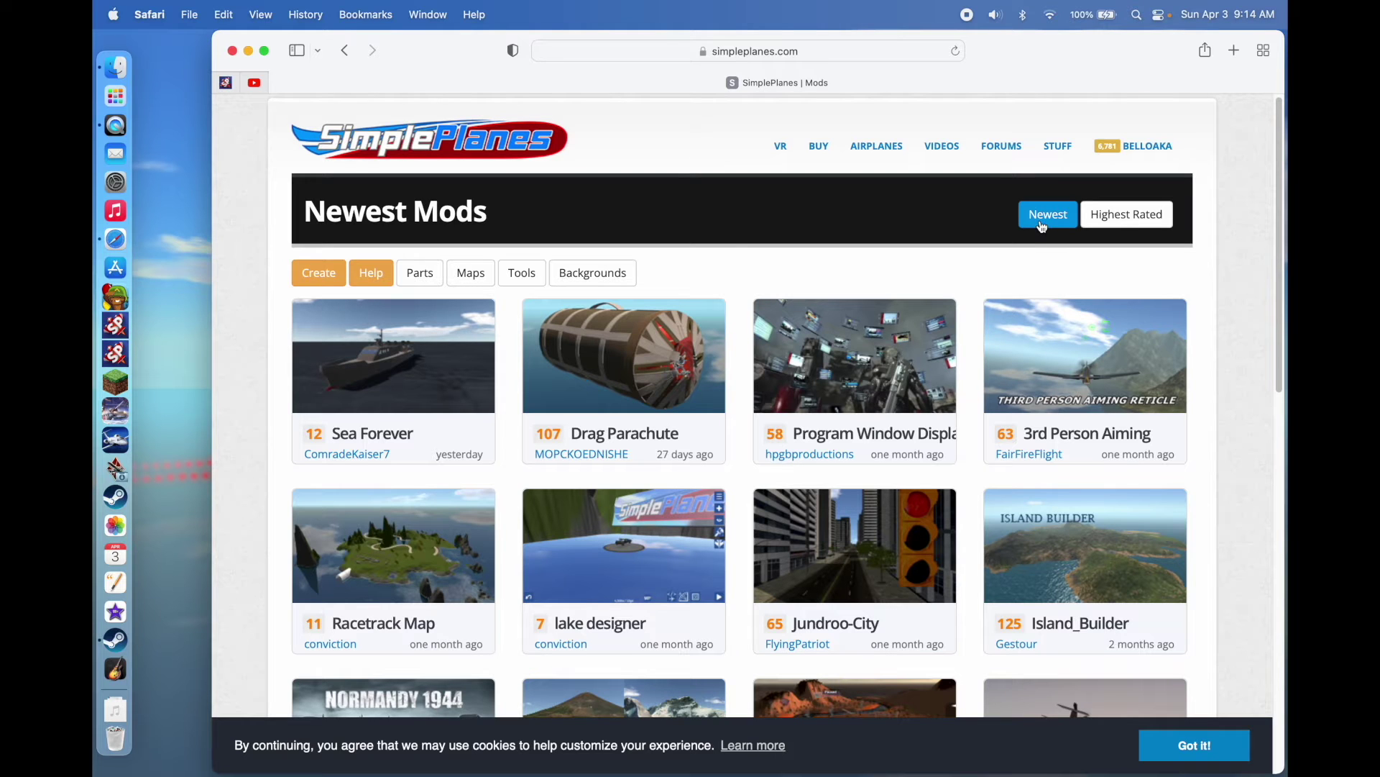
{"action": "left_click", "coordinate": [1121, 214]}
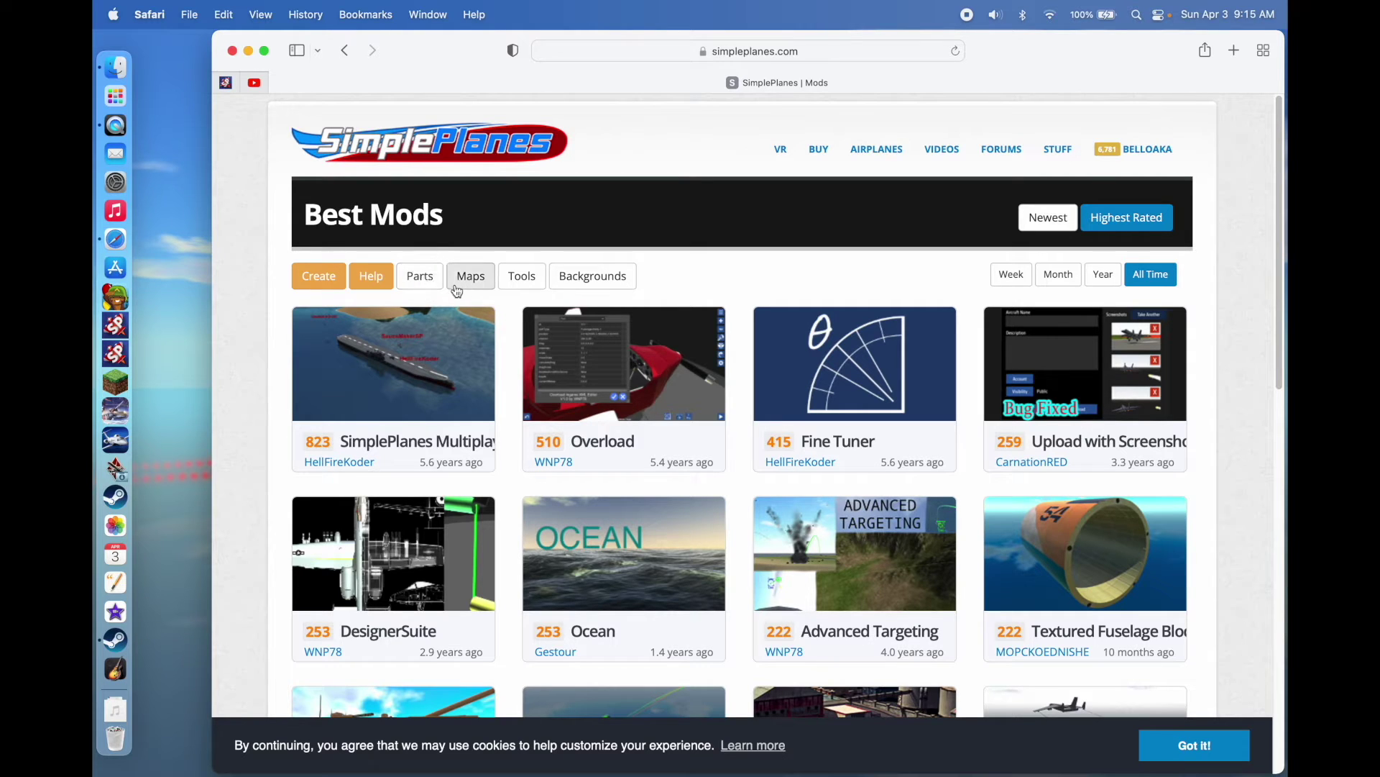
Try the mod category filters and browse the Tools mods.
{"action": "left_click", "coordinate": [420, 275]}
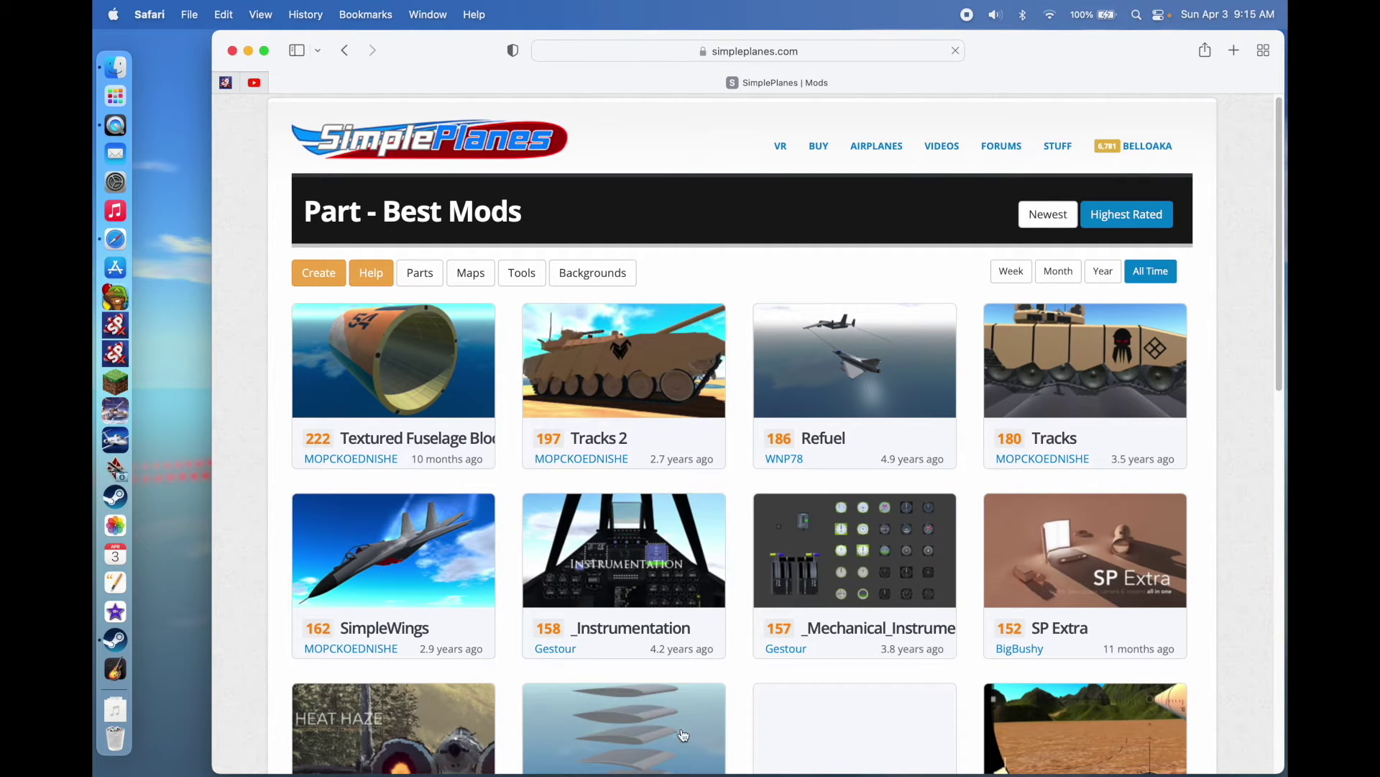
{"action": "left_click", "coordinate": [479, 279]}
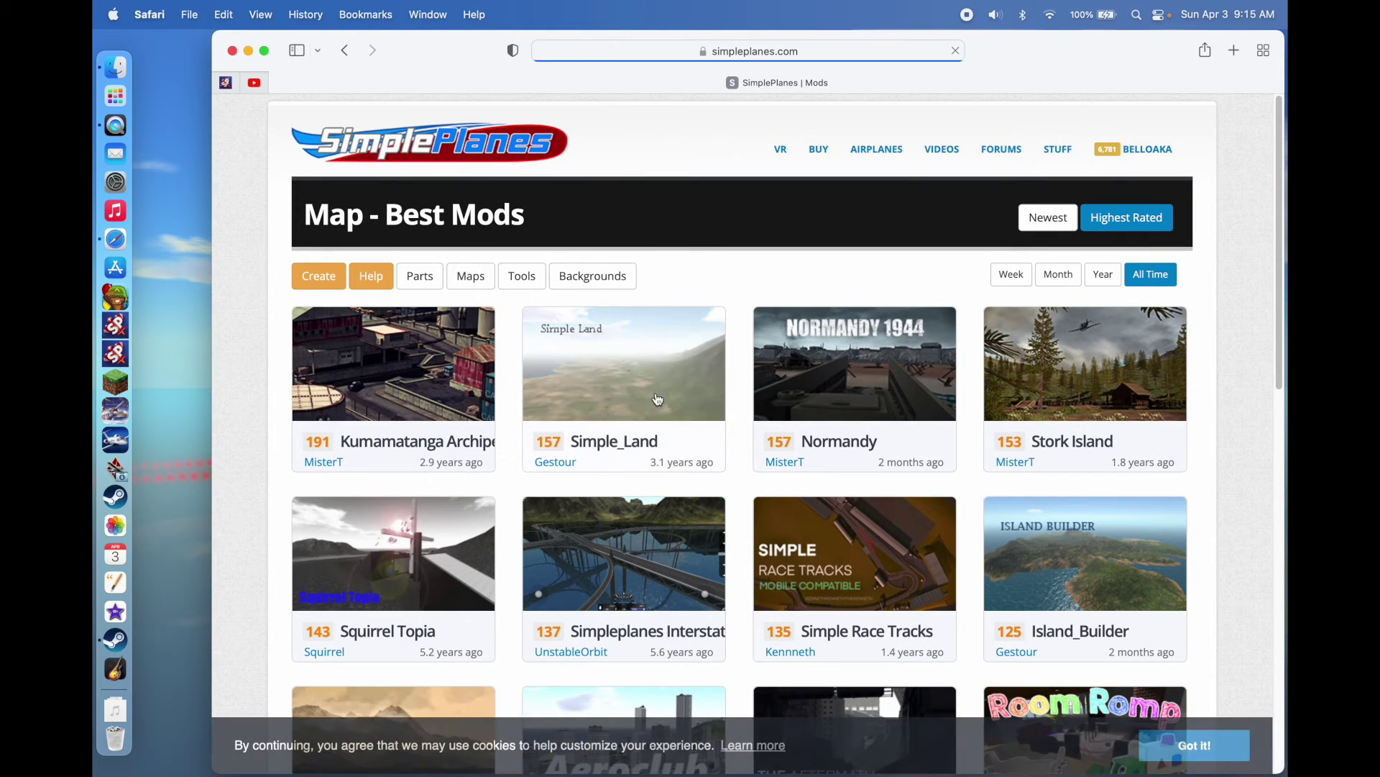
{"action": "scroll", "coordinate": [737, 478], "scroll_direction": "down", "scroll_amount": 2}
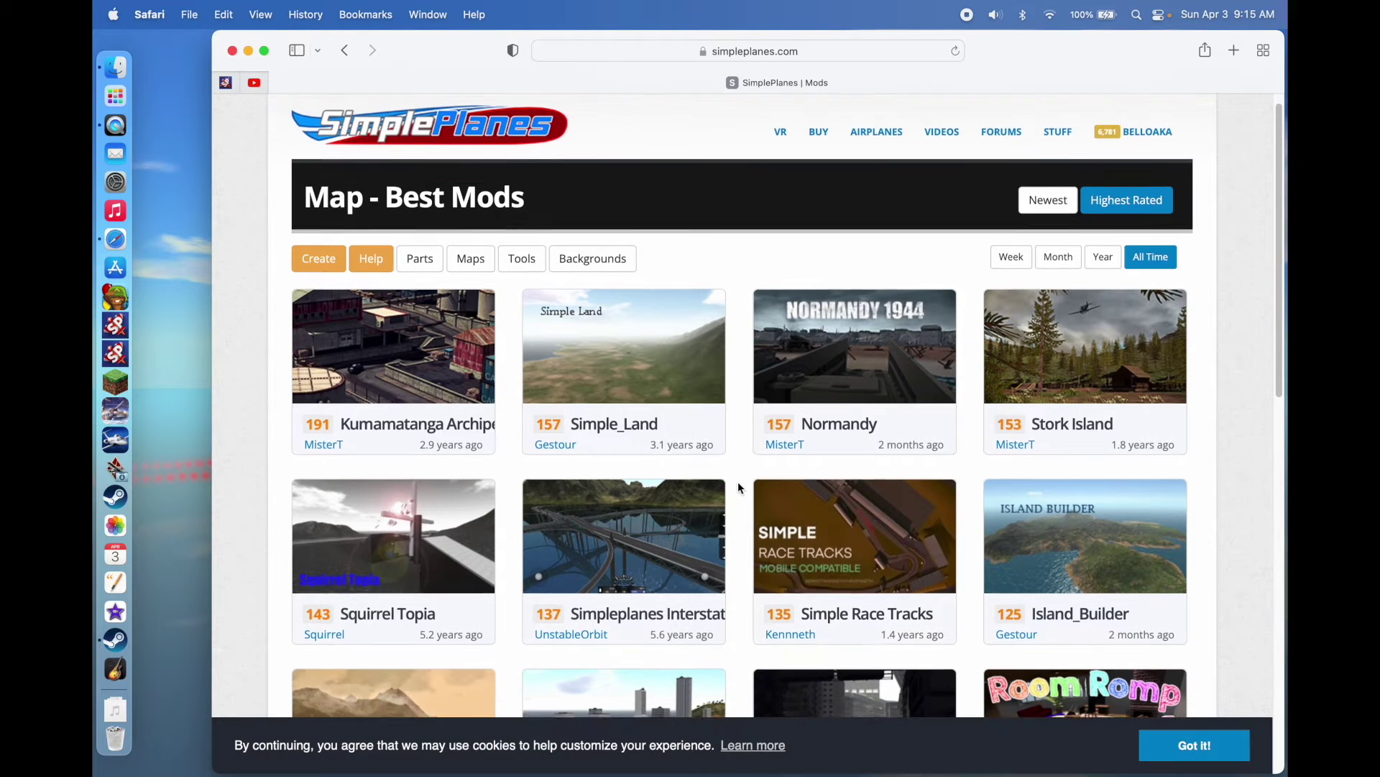
{"action": "scroll", "coordinate": [732, 468], "scroll_direction": "up", "scroll_amount": 1}
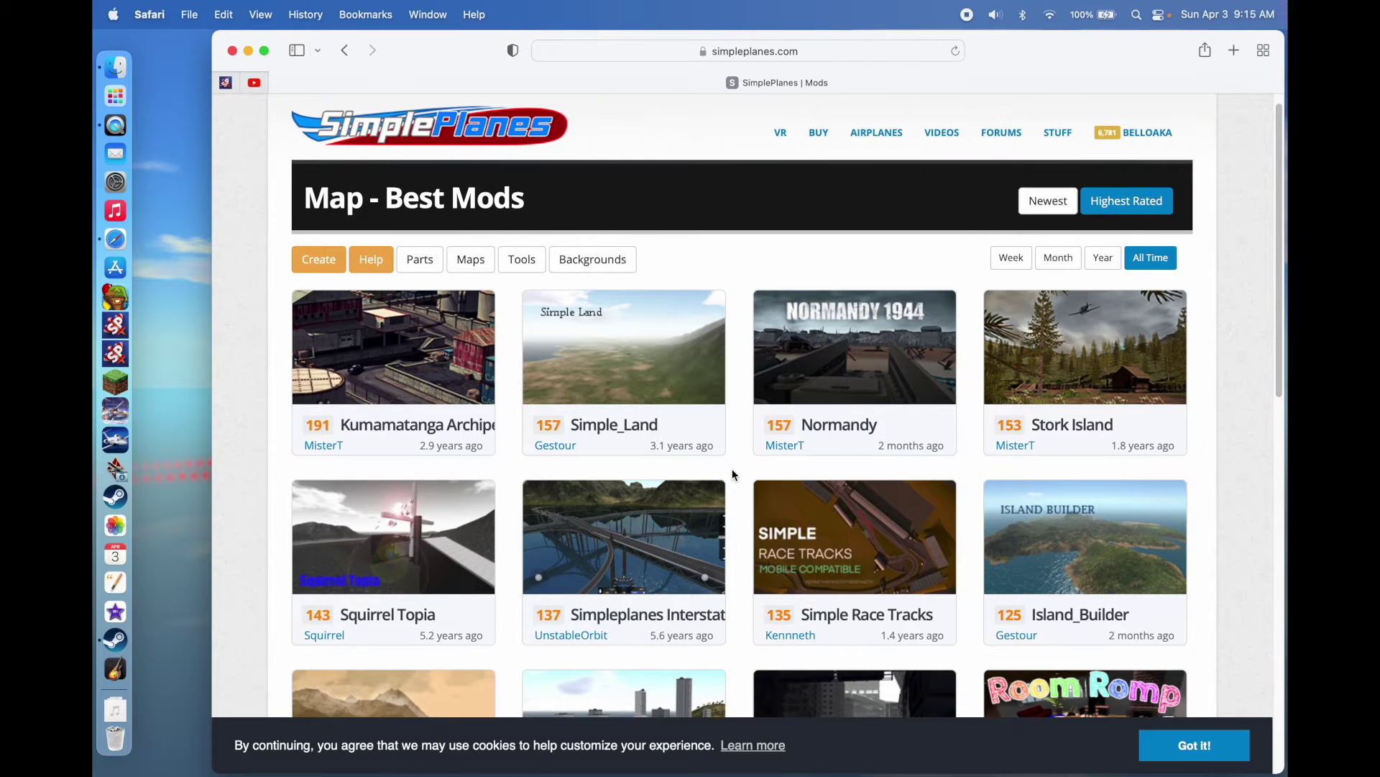
{"action": "scroll", "coordinate": [732, 469], "scroll_direction": "up", "scroll_amount": 1}
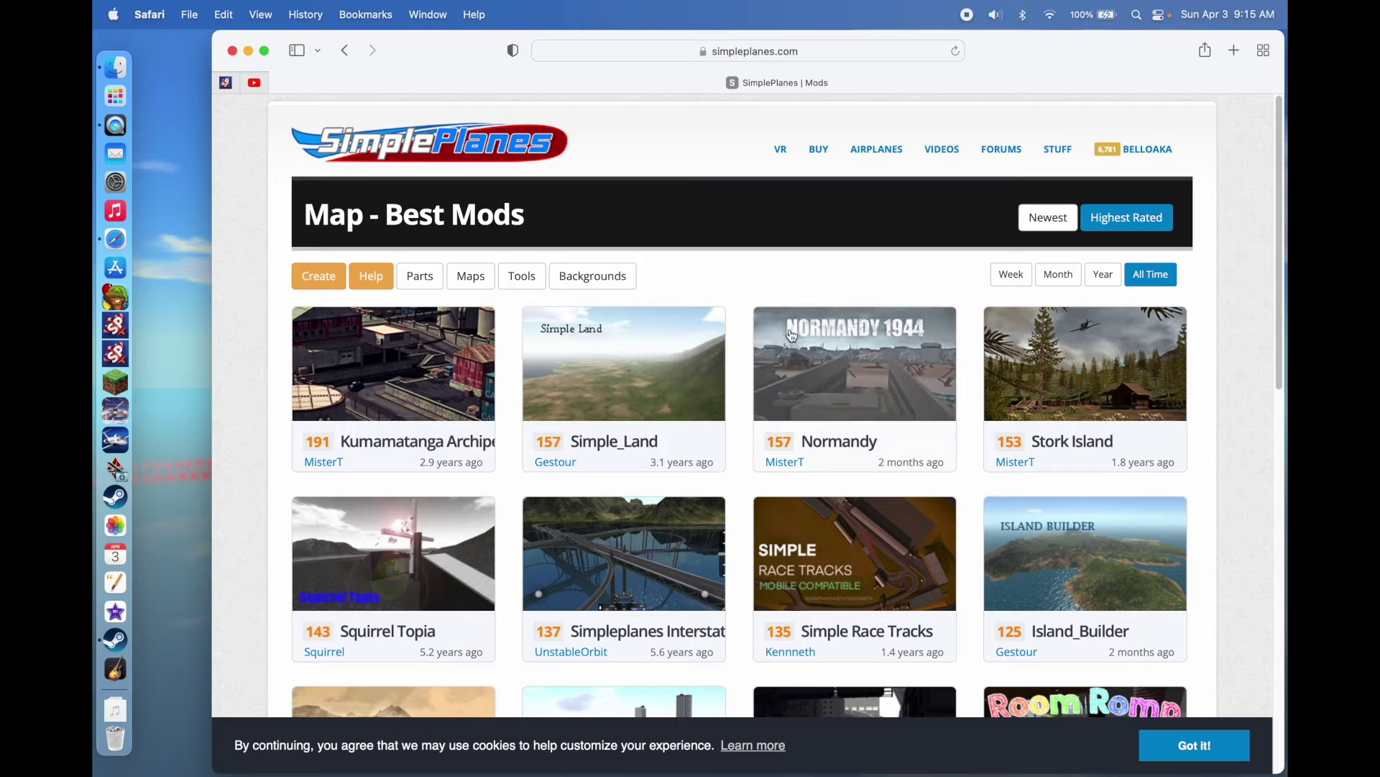
{"action": "scroll", "coordinate": [735, 325], "scroll_direction": "down", "scroll_amount": 2}
{"action": "left_click", "coordinate": [520, 229]}
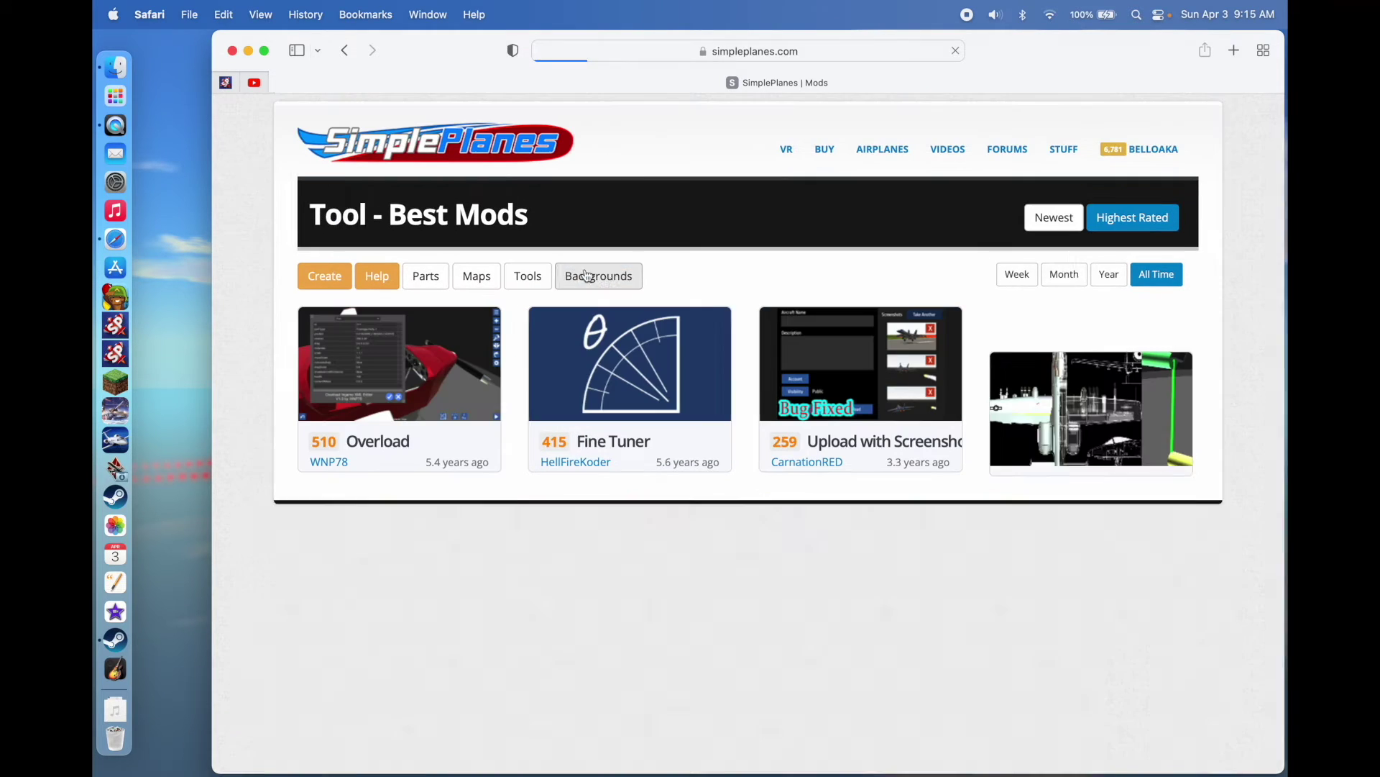
{"action": "scroll", "coordinate": [581, 345], "scroll_direction": "down", "scroll_amount": 1}
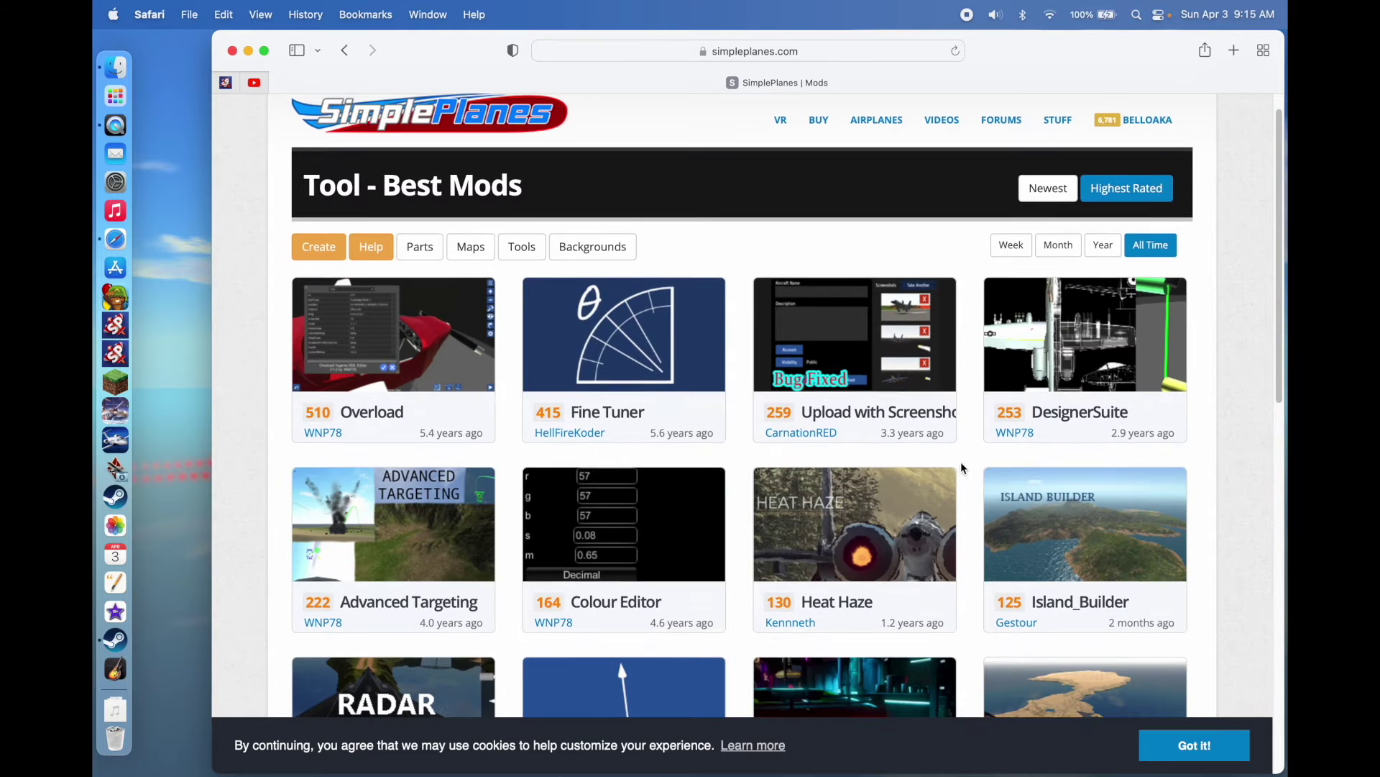
{"action": "scroll", "coordinate": [961, 461], "scroll_direction": "down", "scroll_amount": 6}
{"action": "scroll", "coordinate": [949, 461], "scroll_direction": "up", "scroll_amount": 7}
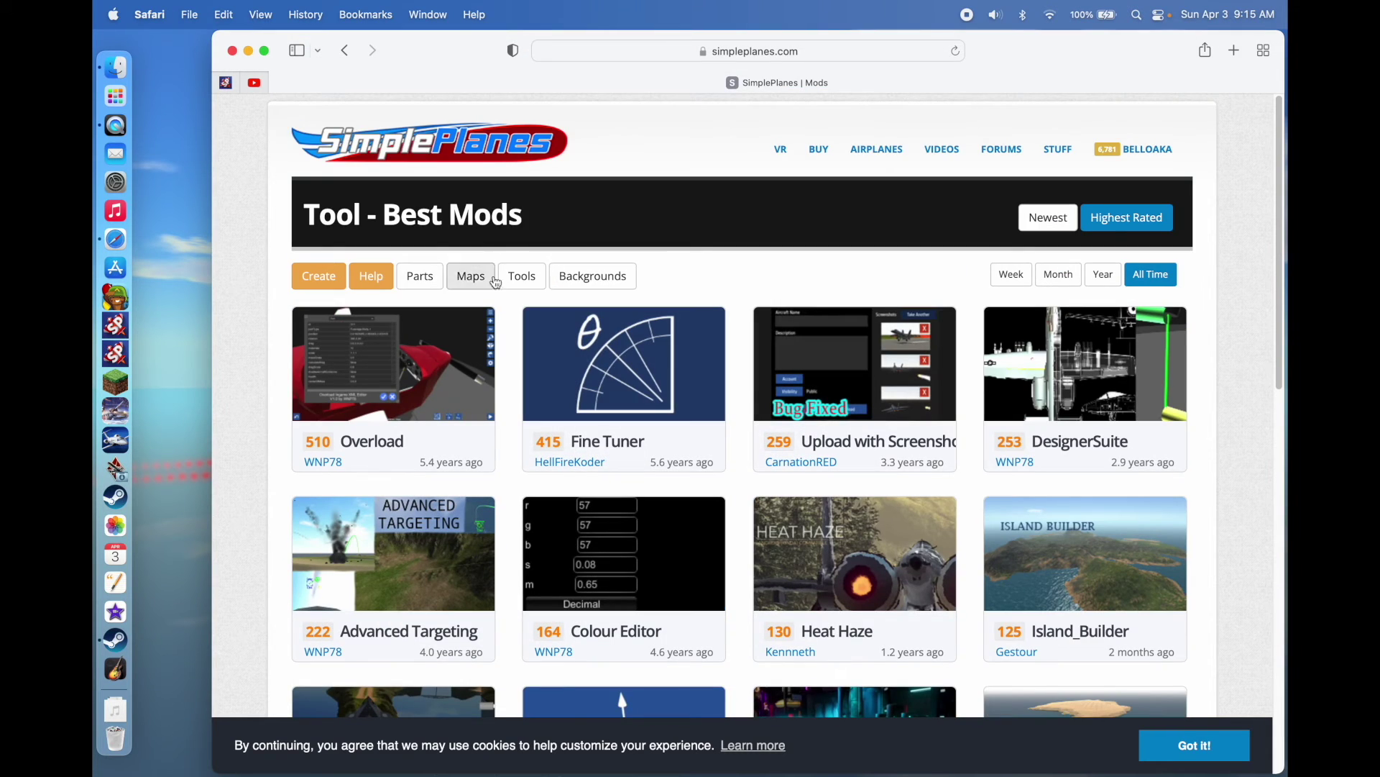
Browse the Backgrounds and Parts mods, then open the Jet Engine mod page.
{"action": "left_click", "coordinate": [584, 277]}
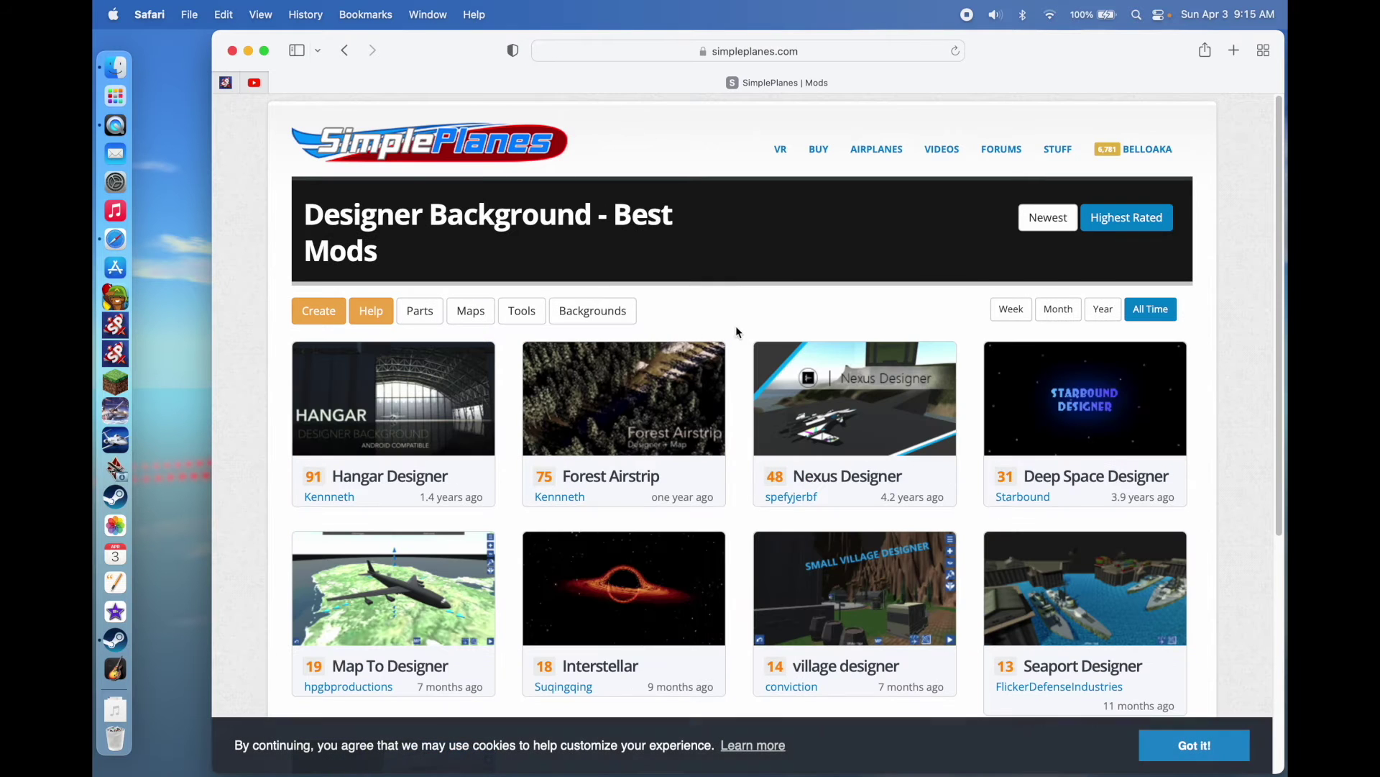
{"action": "scroll", "coordinate": [735, 356], "scroll_direction": "down", "scroll_amount": 2}
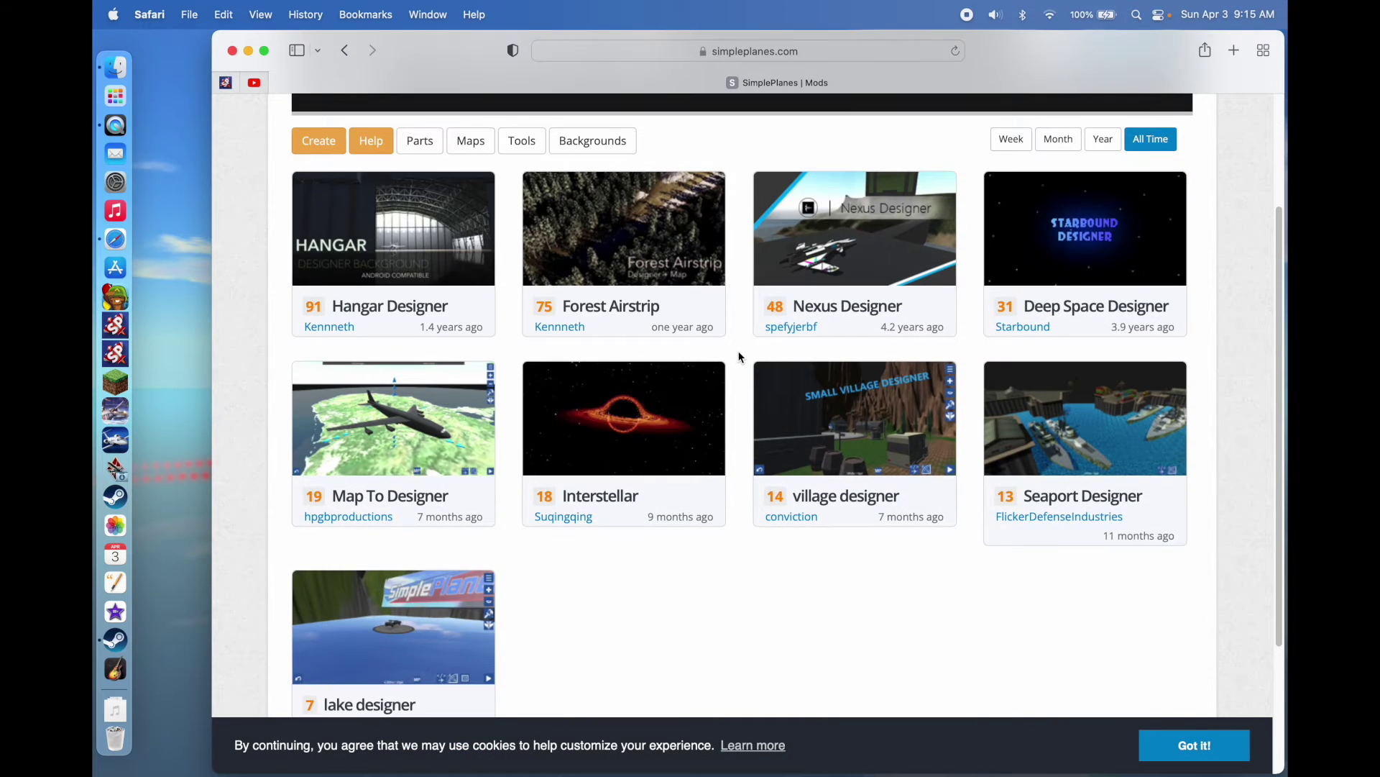
{"action": "scroll", "coordinate": [740, 358], "scroll_direction": "up", "scroll_amount": 5}
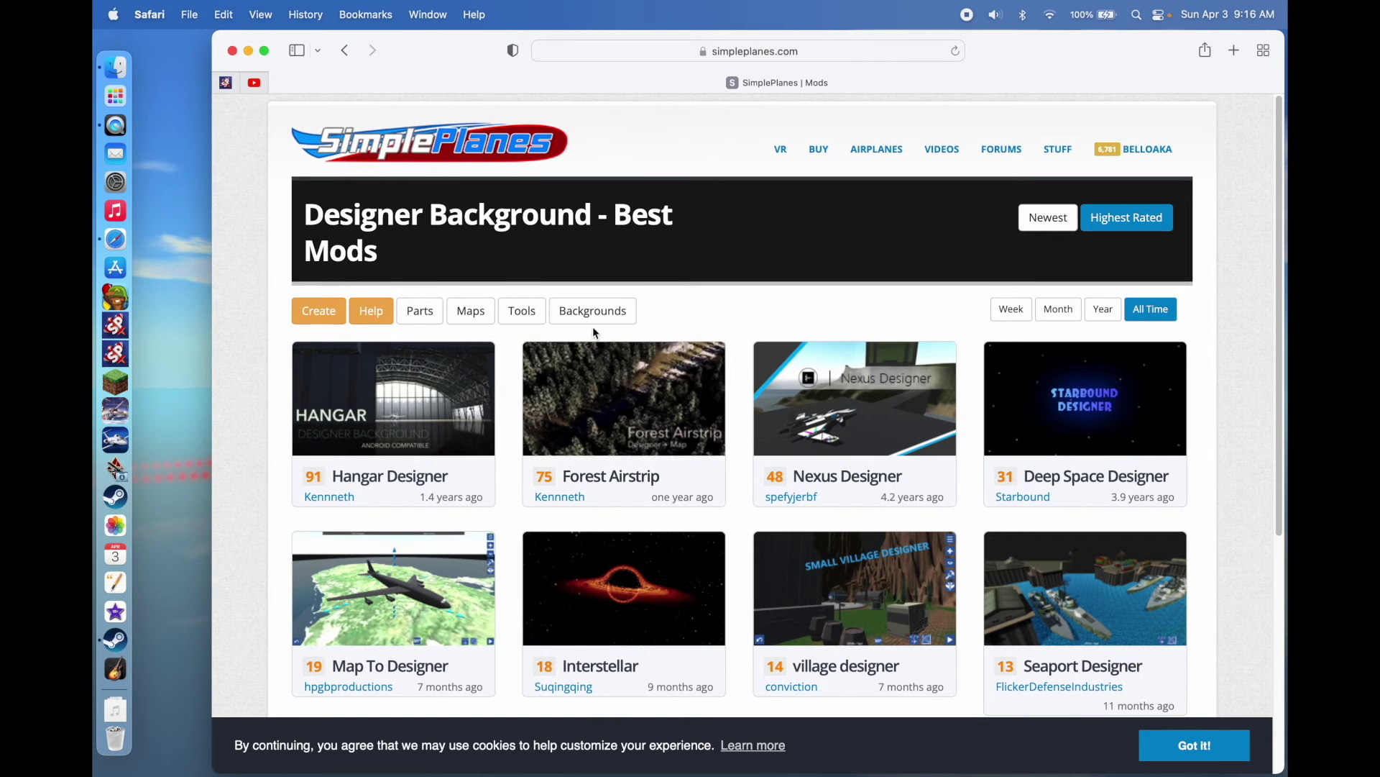
{"action": "left_click", "coordinate": [430, 316]}
{"action": "scroll", "coordinate": [752, 477], "scroll_direction": "down", "scroll_amount": 5}
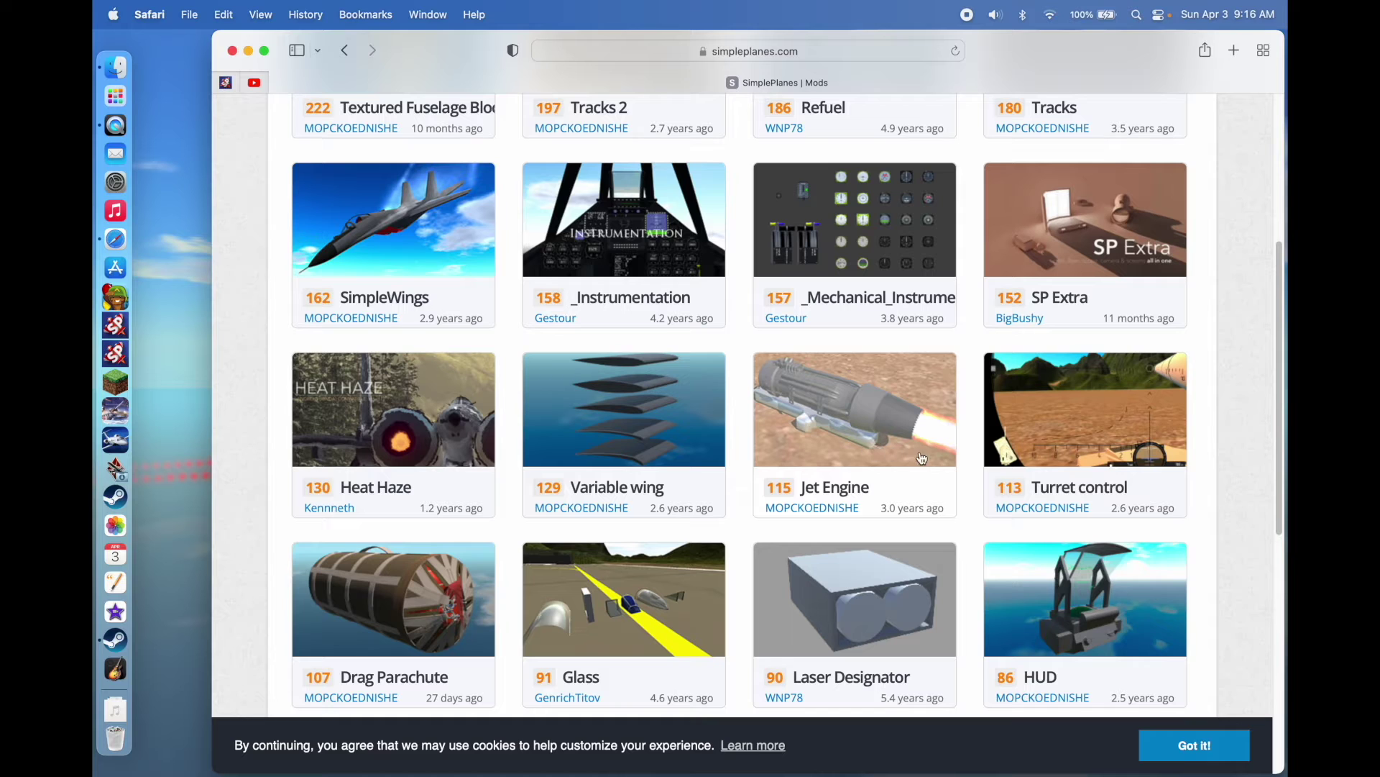
{"action": "left_click", "coordinate": [851, 407]}
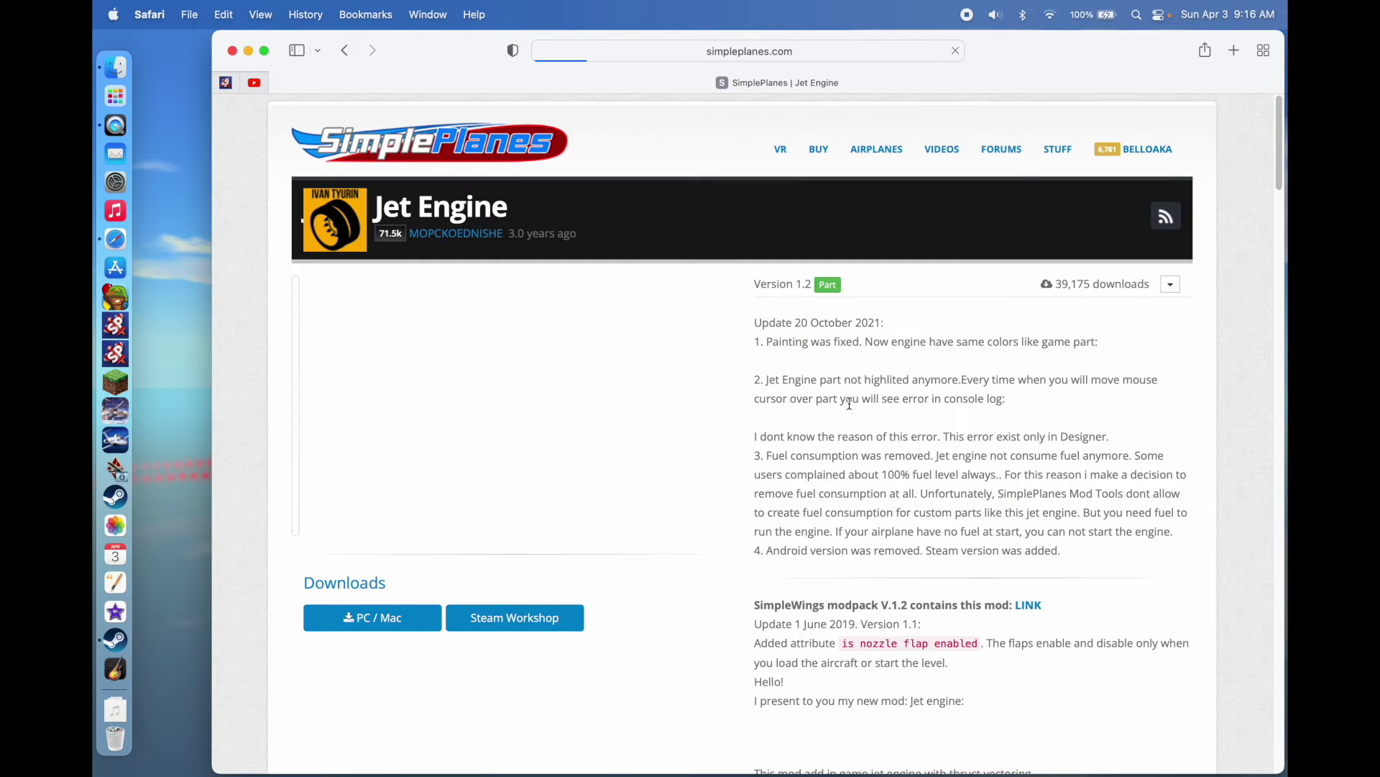
Choose the PC / Mac download for the Jet Engine mod.
{"action": "scroll", "coordinate": [838, 438], "scroll_direction": "down", "scroll_amount": 1}
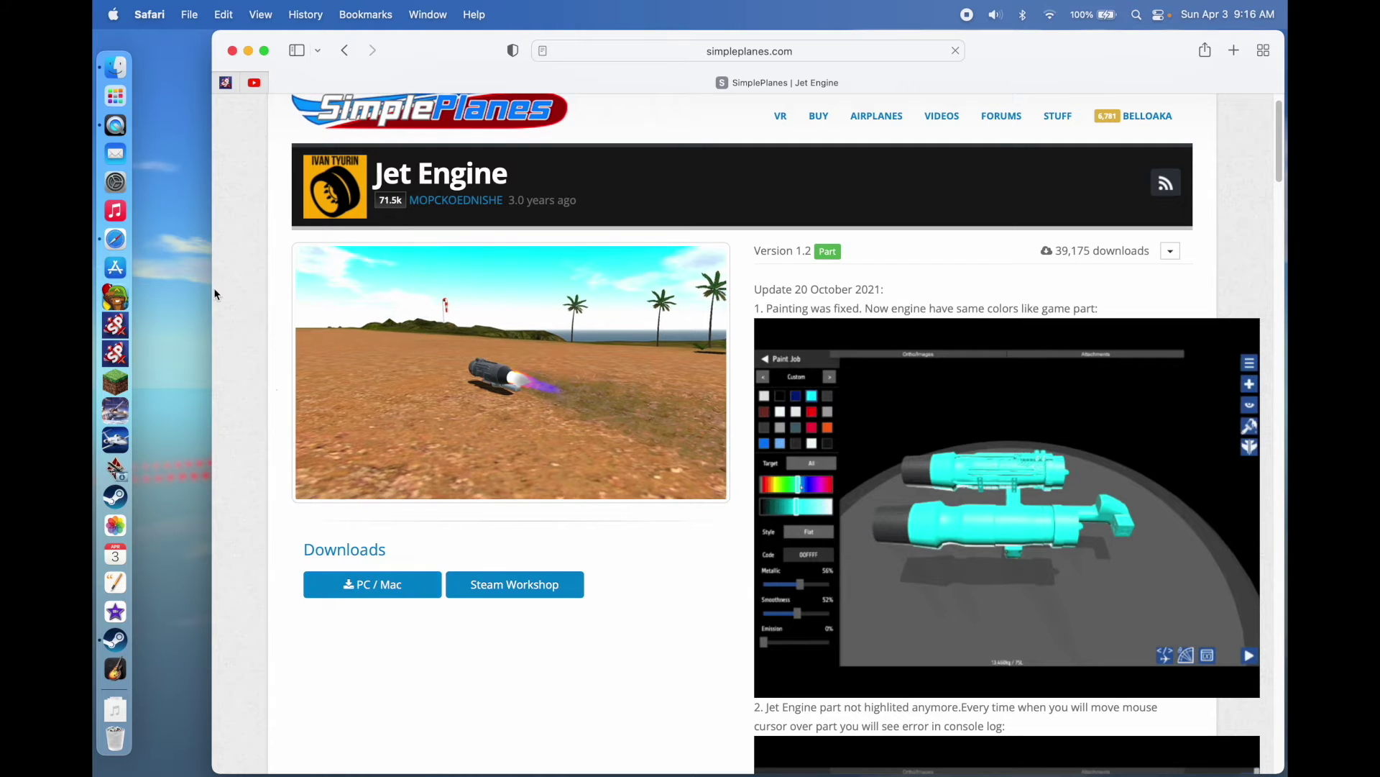
{"action": "left_click", "coordinate": [381, 588]}
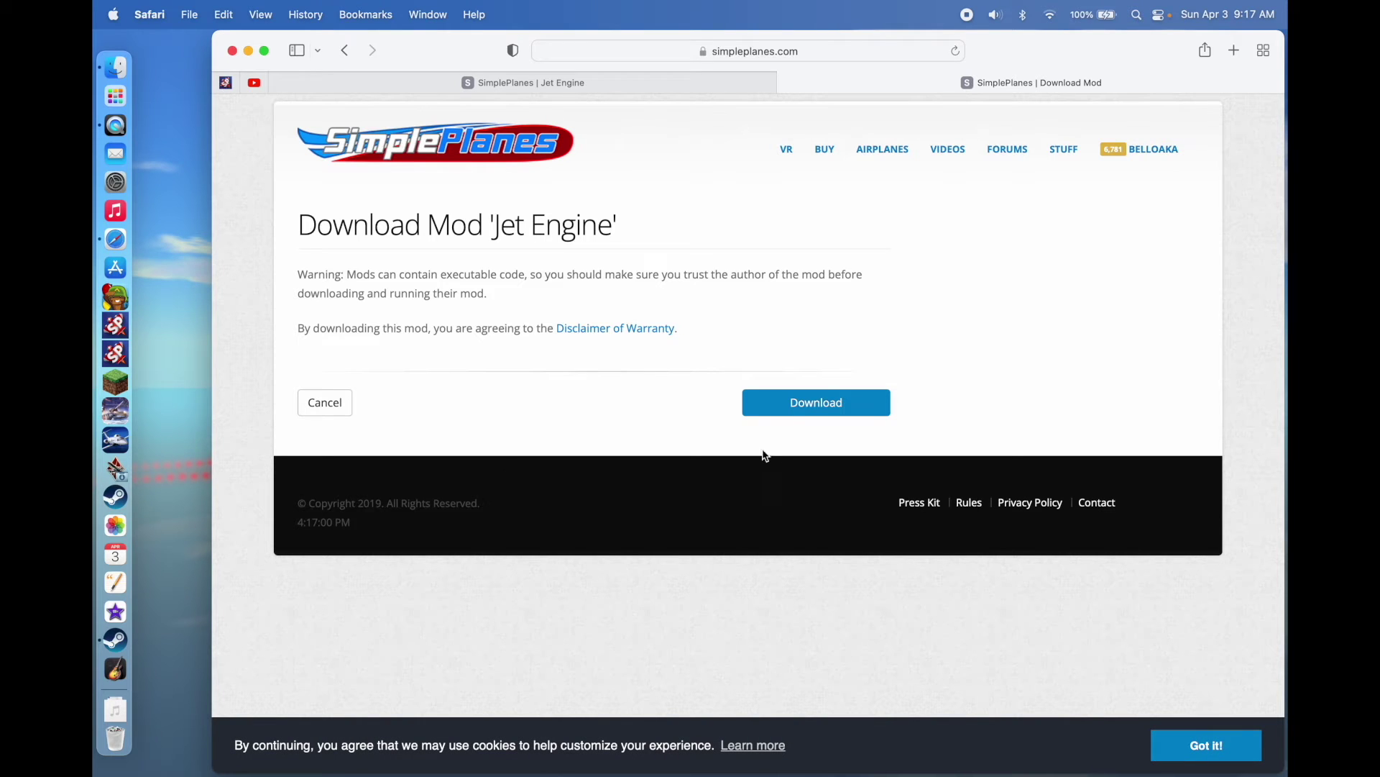
Confirm the Jet Engine download and fetch Jet Engine.spmod from Google Drive.
{"action": "left_click", "coordinate": [796, 404]}
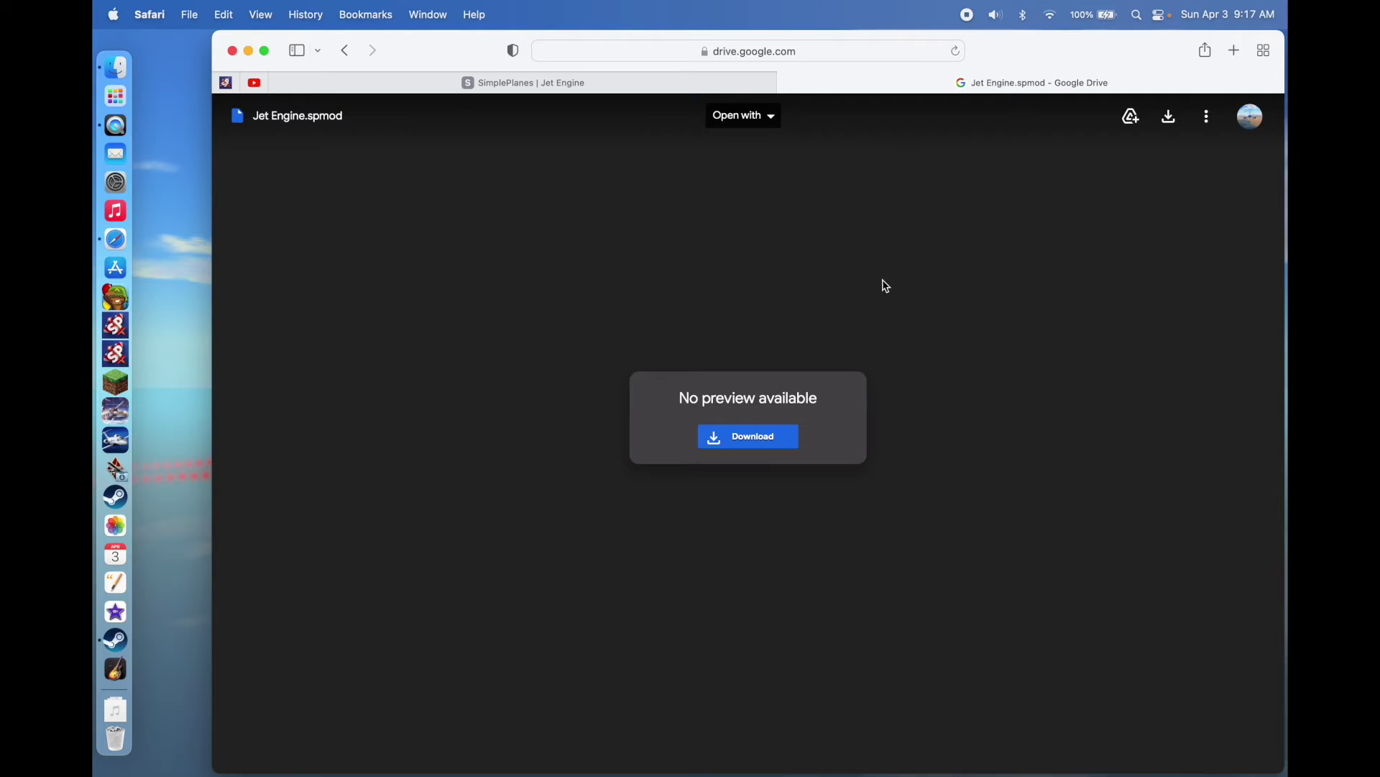
{"action": "left_click", "coordinate": [786, 445]}
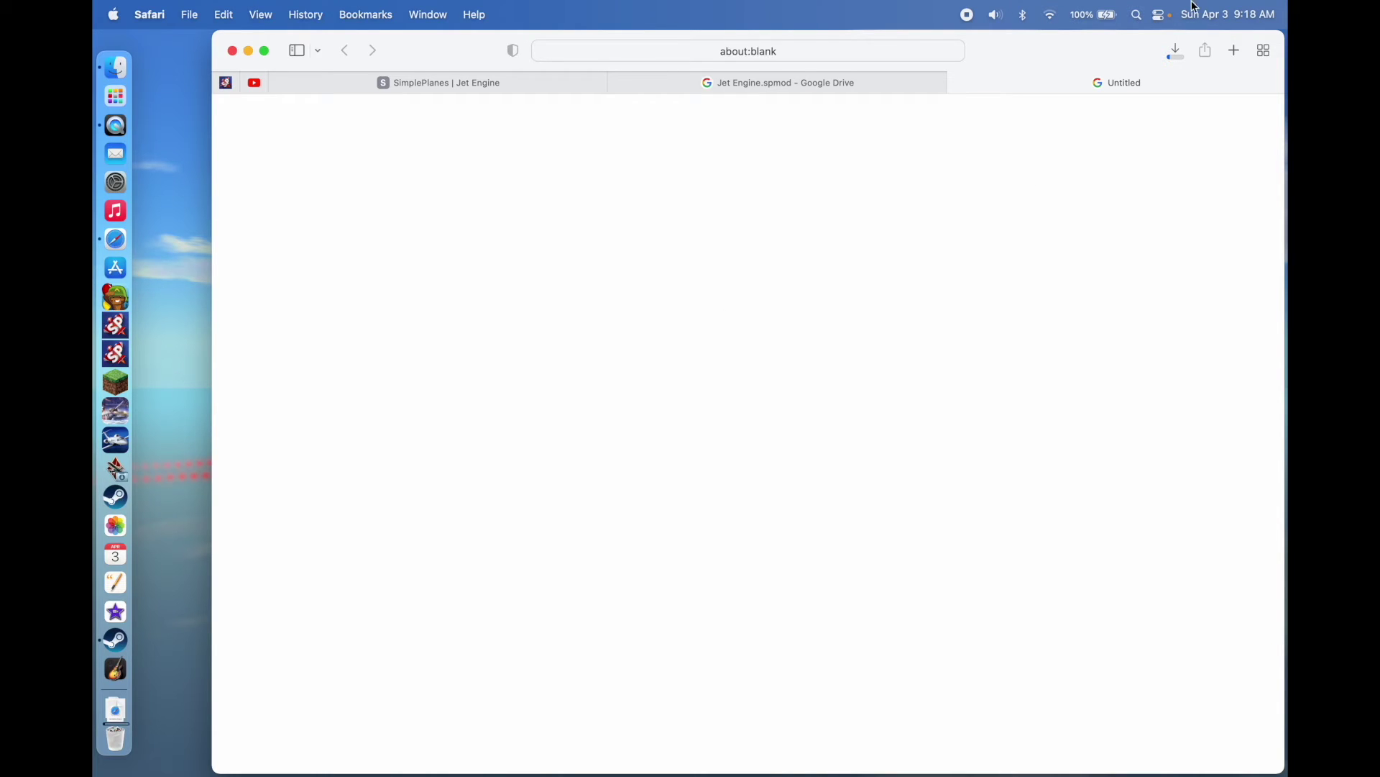
Check the Jet Engine.spmod download in Downloads, then close Safari.
{"action": "left_click", "coordinate": [1179, 51]}
{"action": "left_click", "coordinate": [231, 50]}
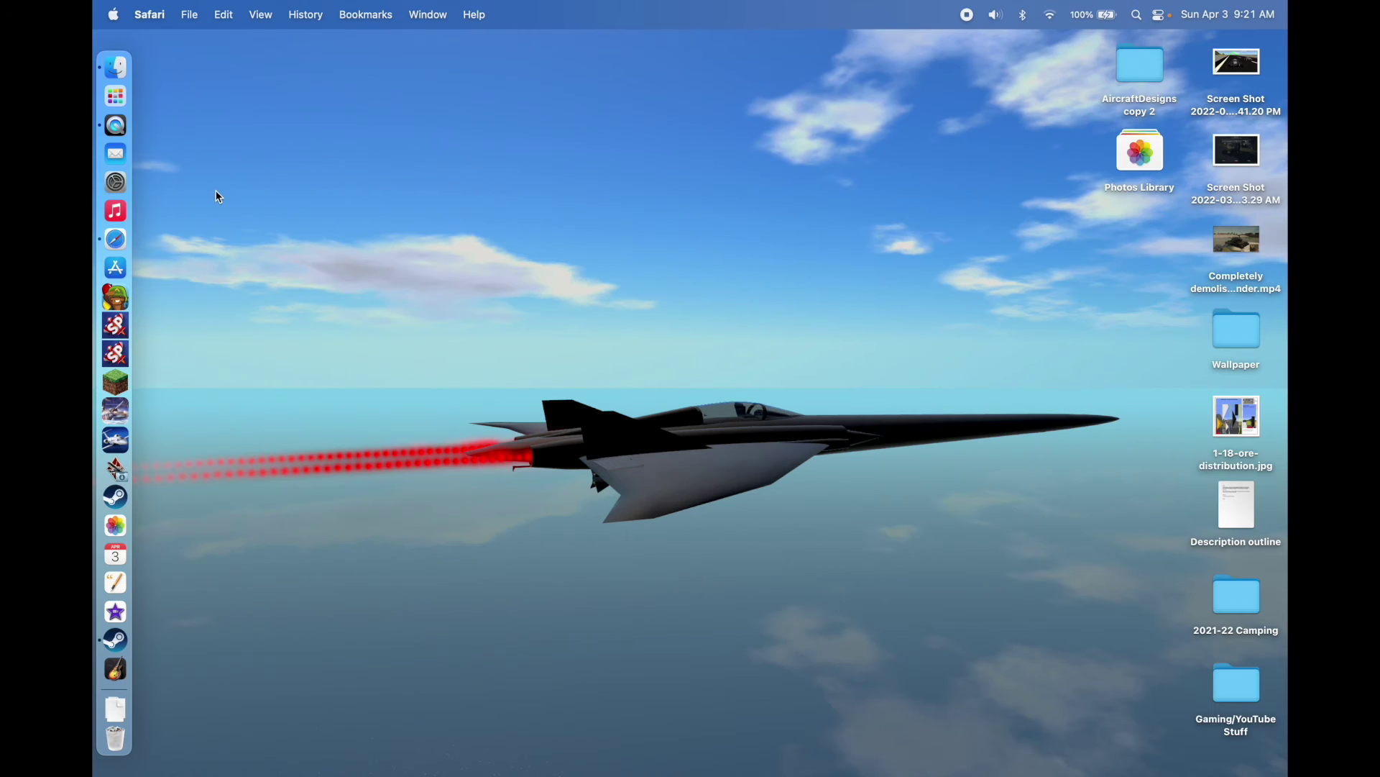
Drag Jet Engine.spmod from the Dock's Downloads stack onto the desktop.
{"action": "left_click", "coordinate": [243, 228]}
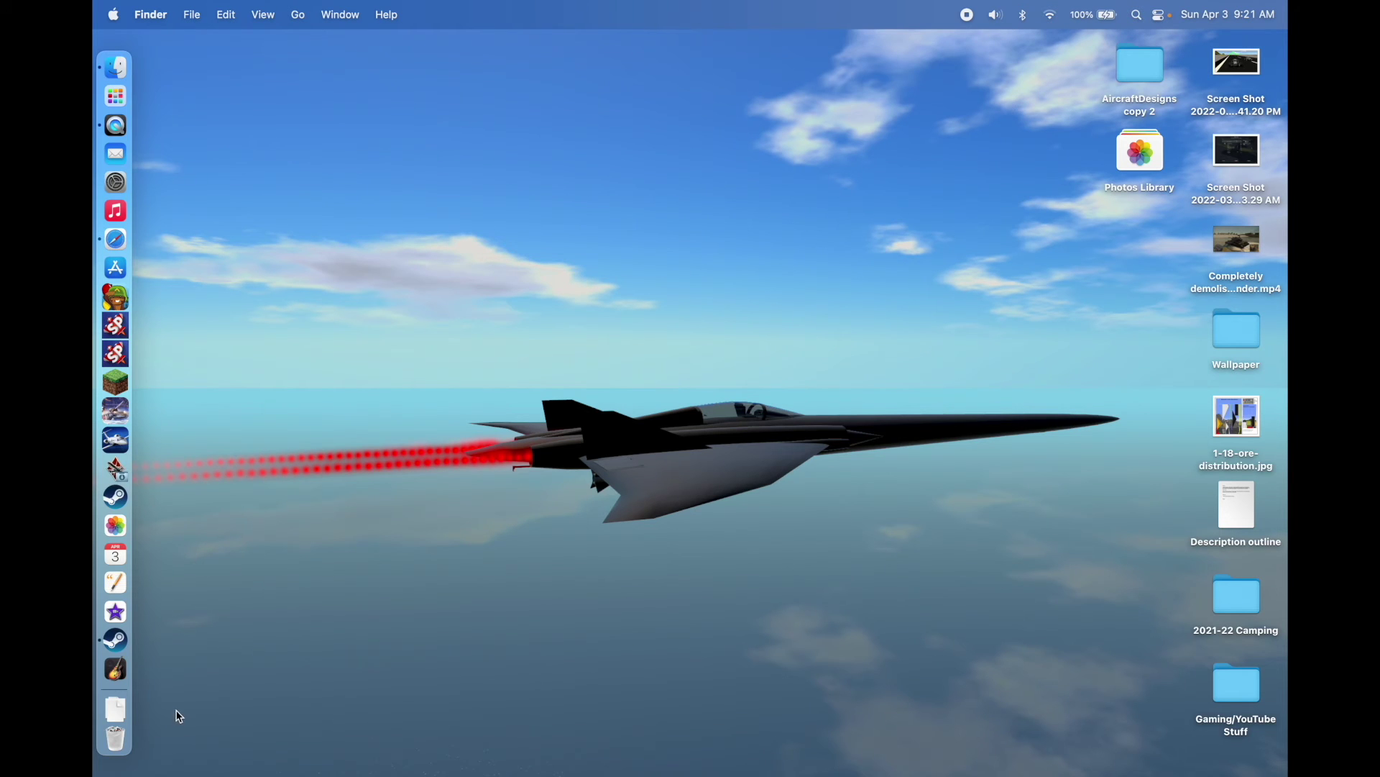
{"action": "left_click", "coordinate": [120, 704]}
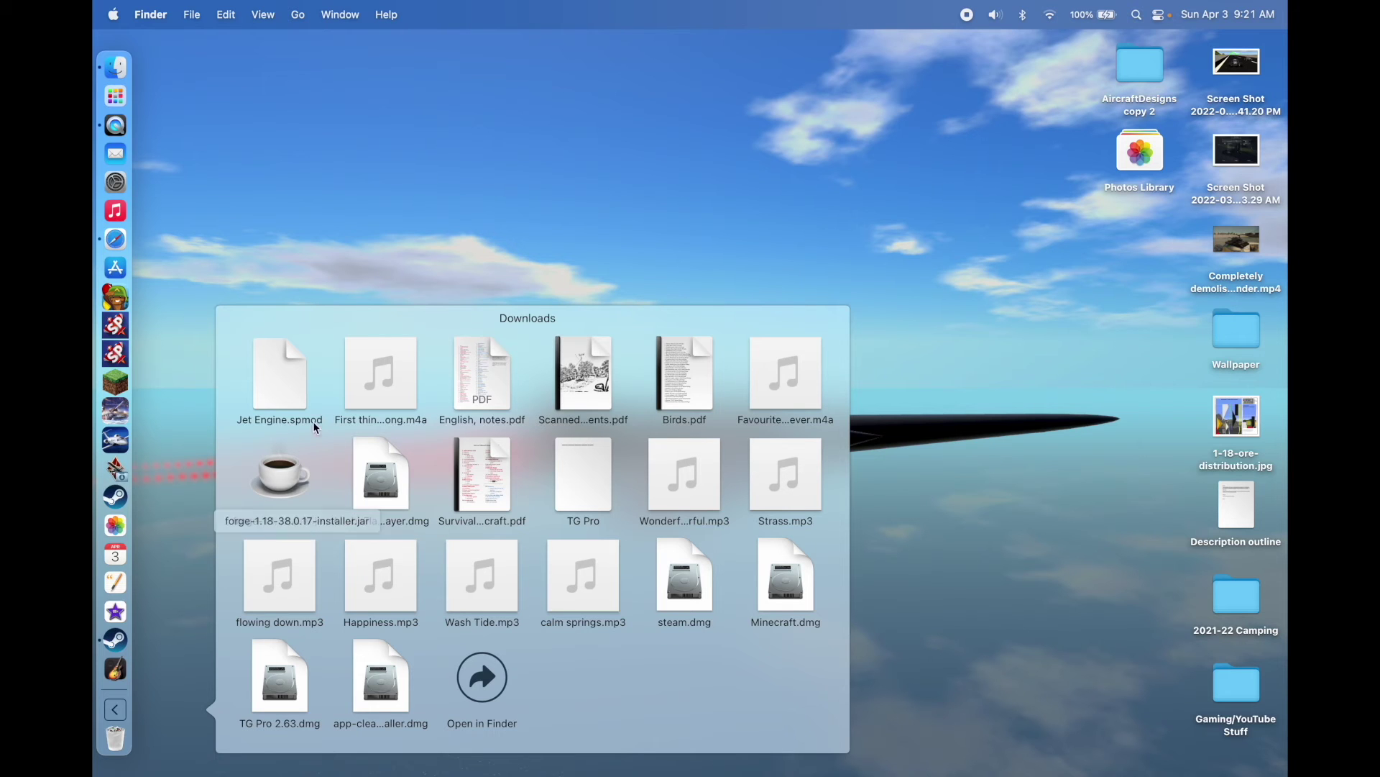
{"action": "left_click", "coordinate": [297, 385]}
{"action": "left_click_drag", "start_coordinate": [297, 384], "coordinate": [964, 528]}
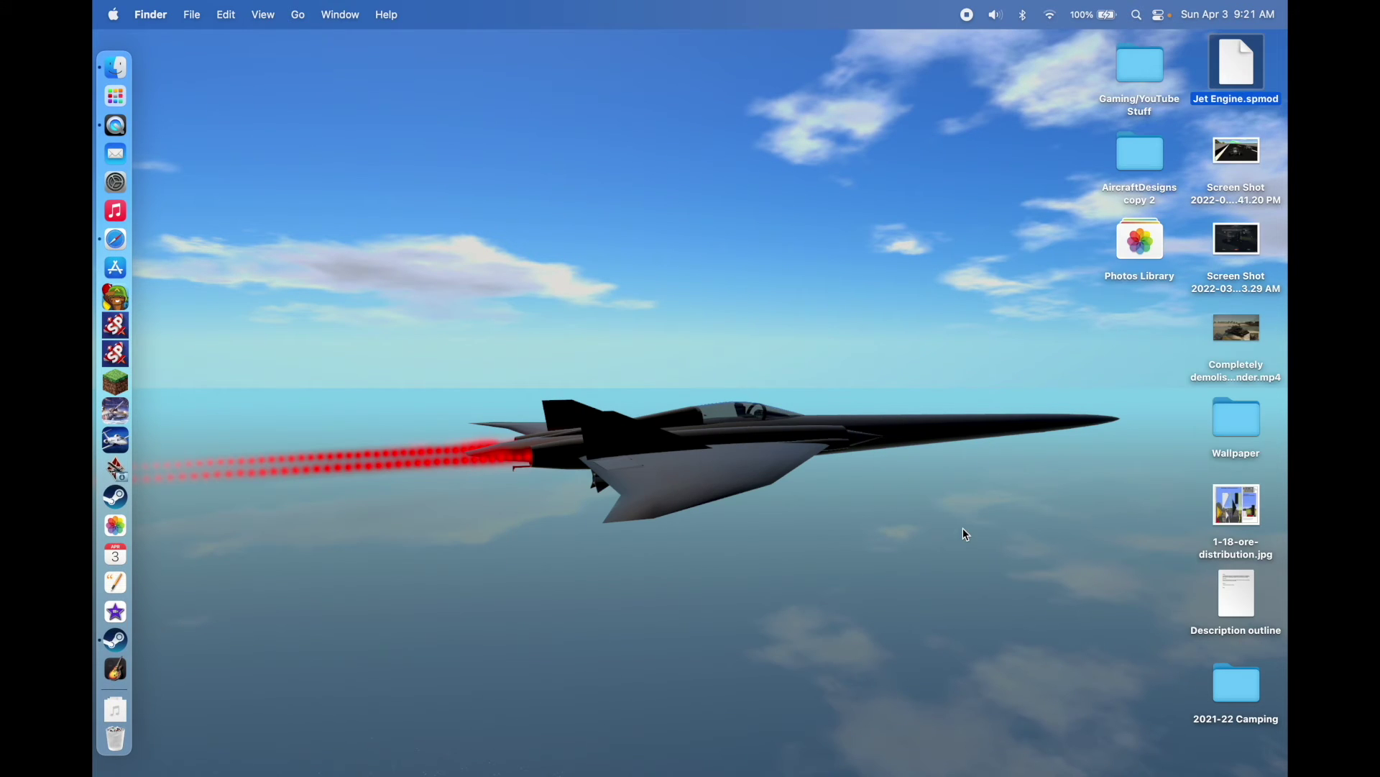
{"action": "left_click", "coordinate": [878, 276]}
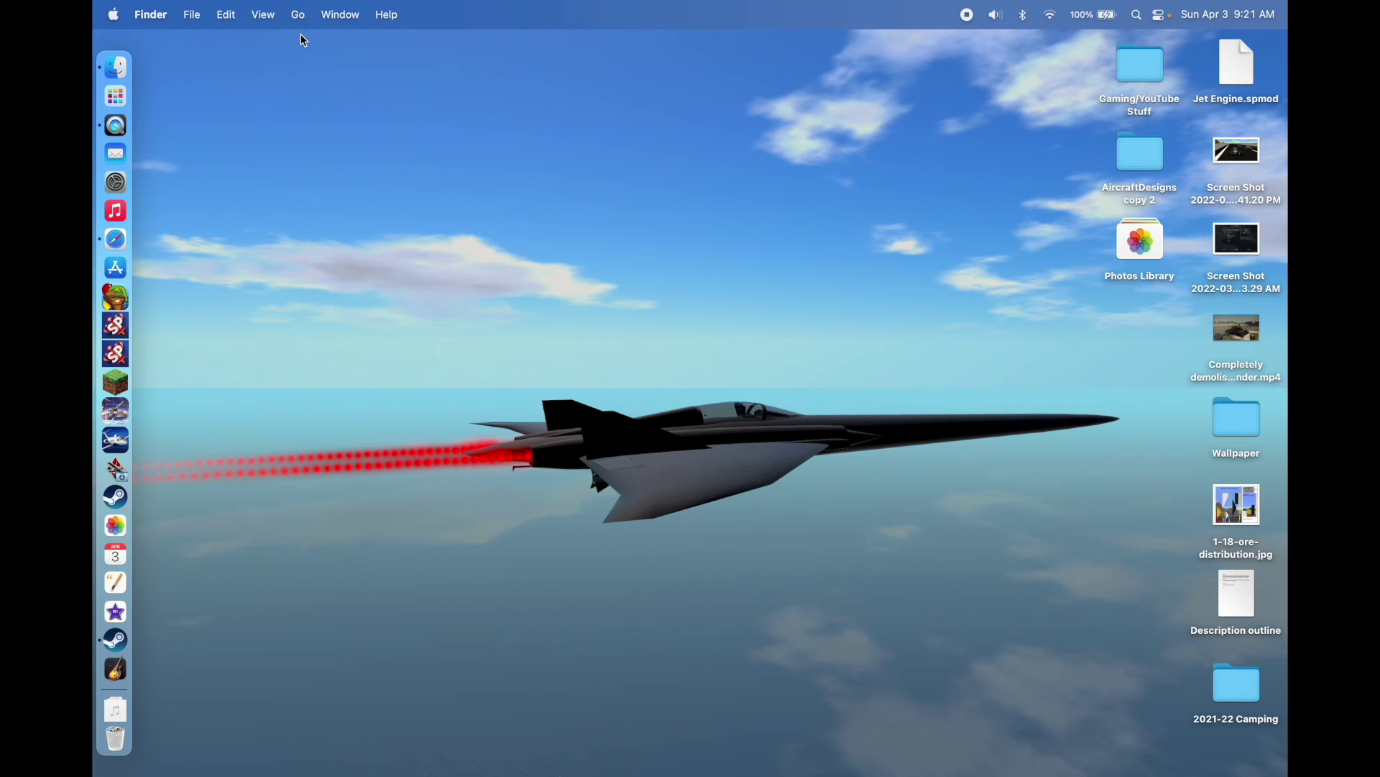
Open the user Library's Application Support folder in Finder.
{"action": "left_click", "coordinate": [299, 15]}
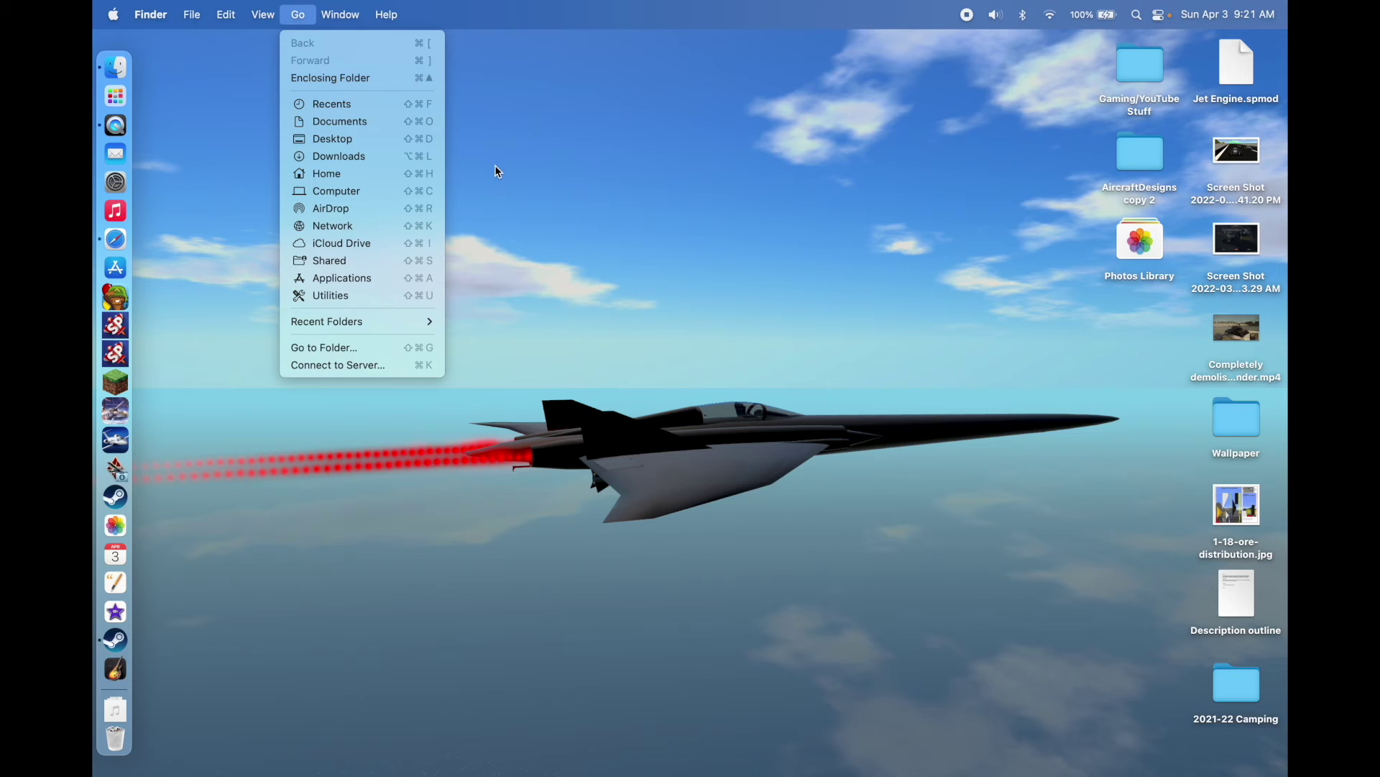
{"action": "key", "text": "alt"}
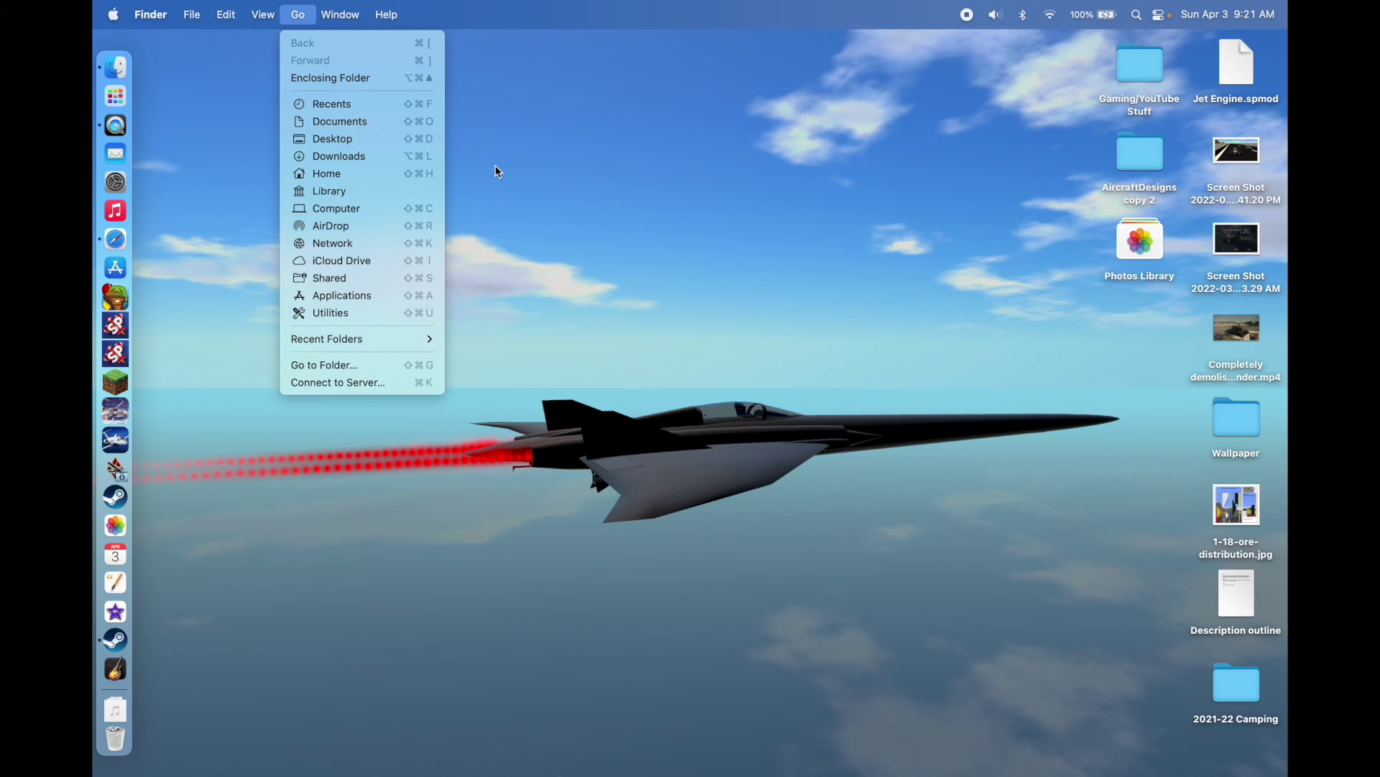
{"action": "left_click", "coordinate": [347, 194]}
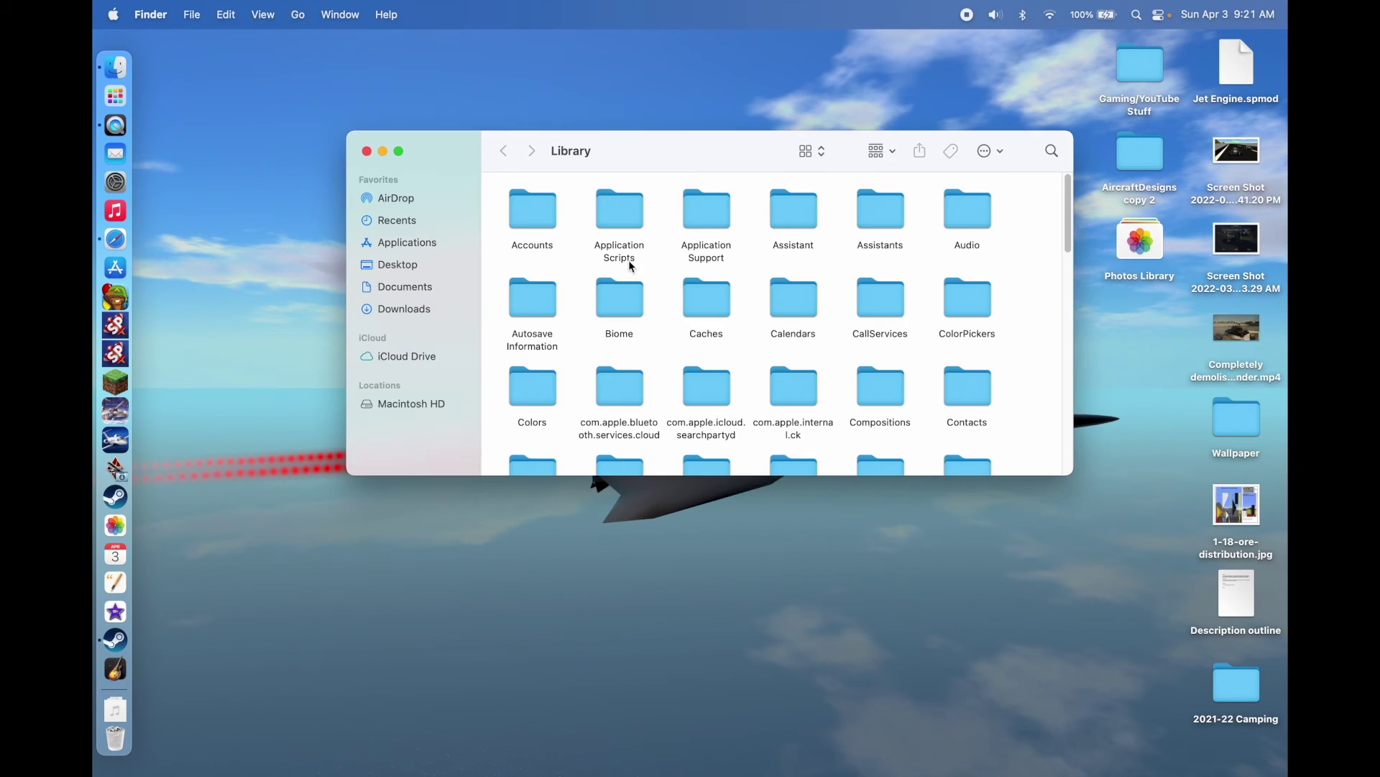
{"action": "left_click", "coordinate": [710, 219]}
{"action": "double_click", "coordinate": [710, 219]}
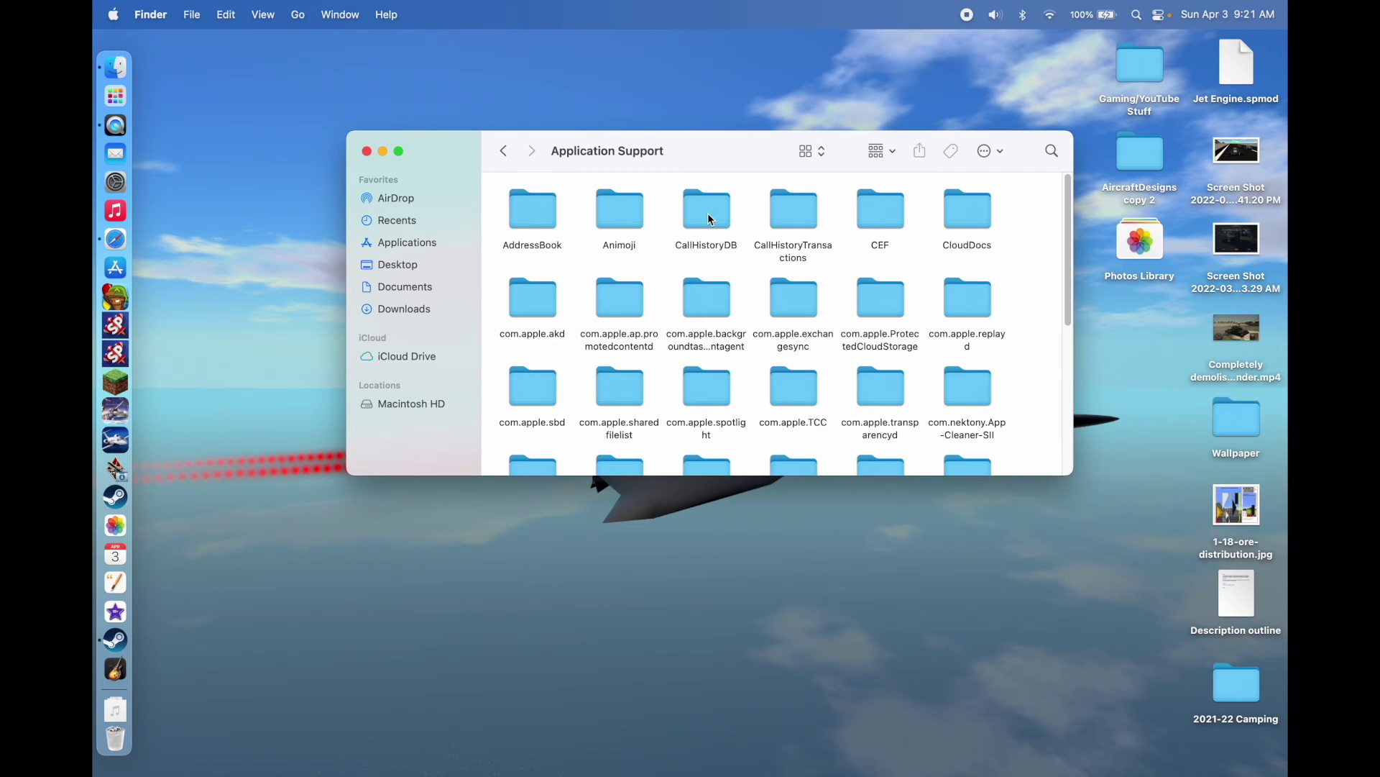
Search Application Support for 'simpleplanes' and open the unity.Jundroo.SimplePlanes folder.
{"action": "left_click", "coordinate": [1050, 154]}
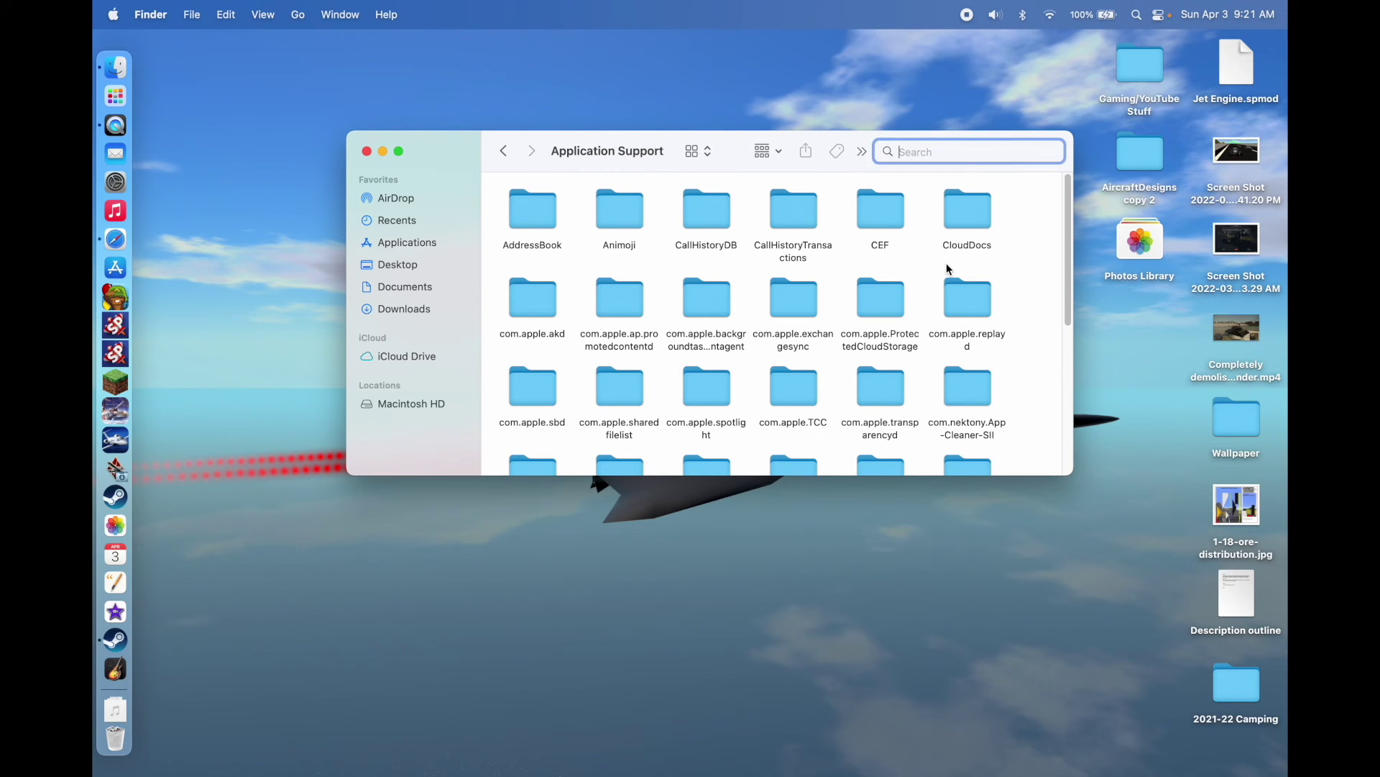
{"action": "type", "text": "simpleplanes"}
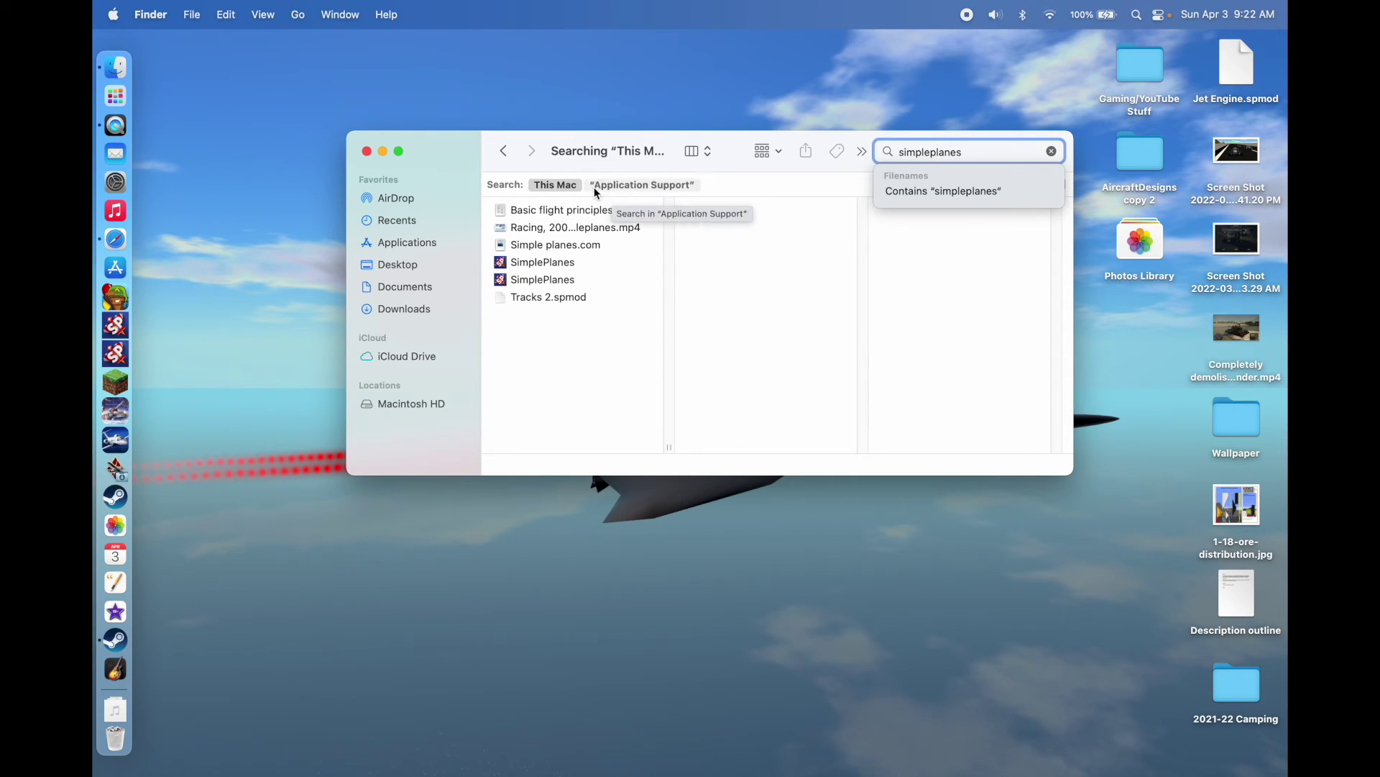
{"action": "left_click", "coordinate": [641, 187]}
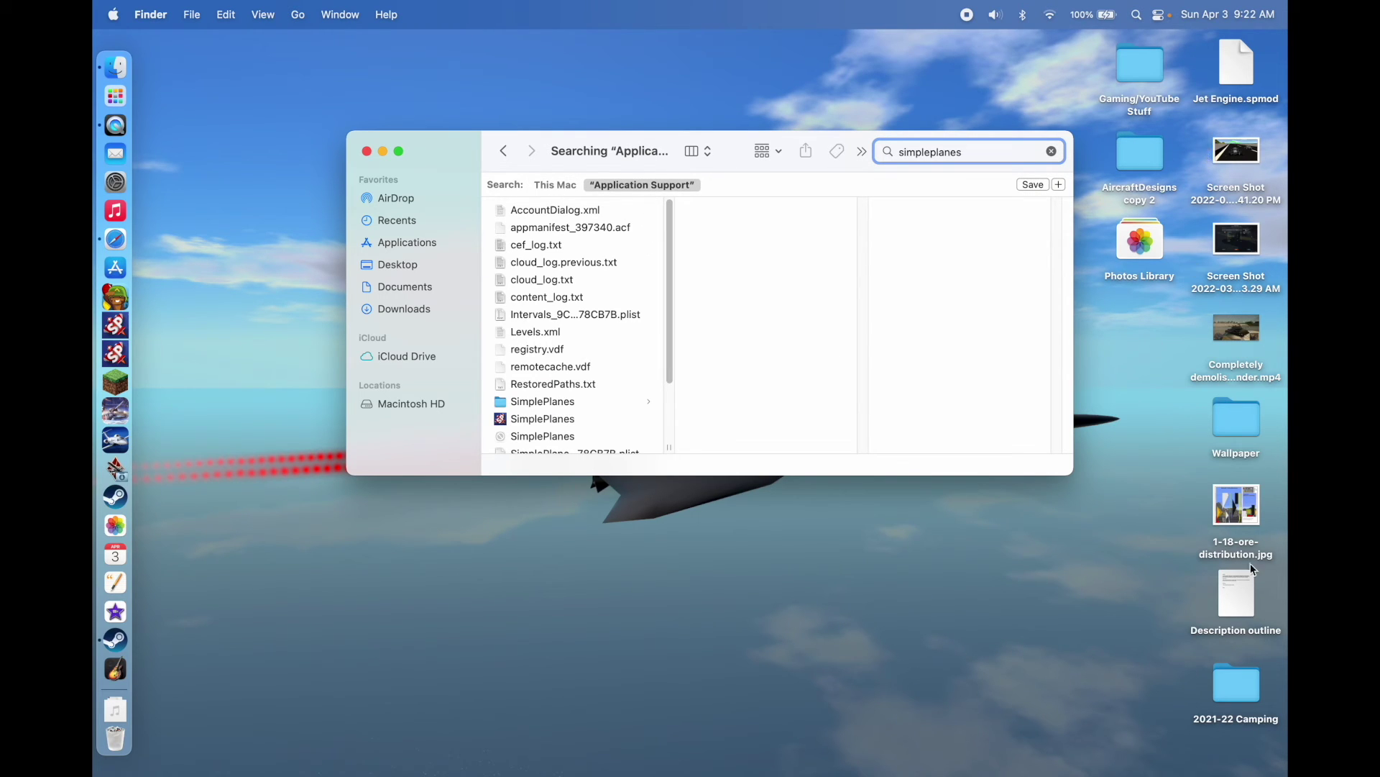
{"action": "scroll", "coordinate": [601, 361], "scroll_direction": "down", "scroll_amount": 1}
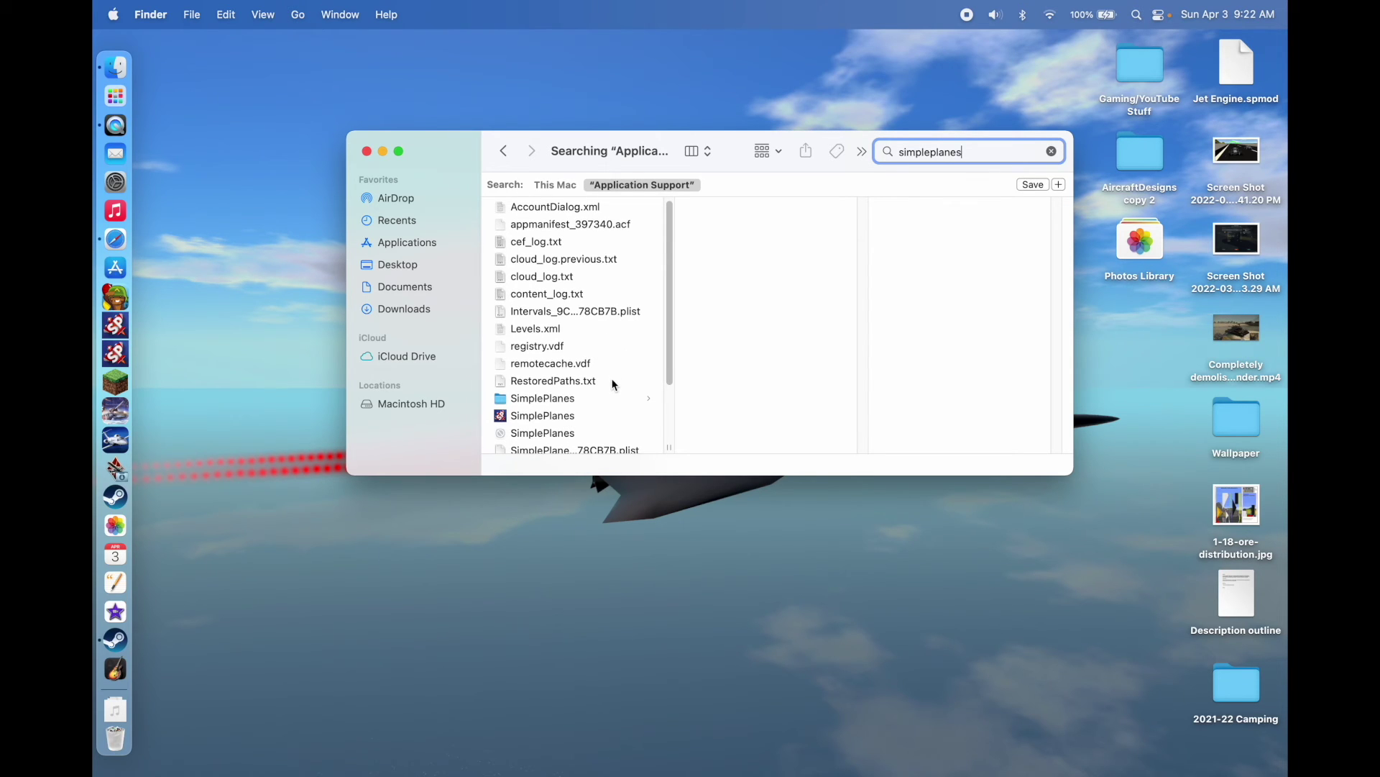
{"action": "scroll", "coordinate": [615, 385], "scroll_direction": "down", "scroll_amount": 3}
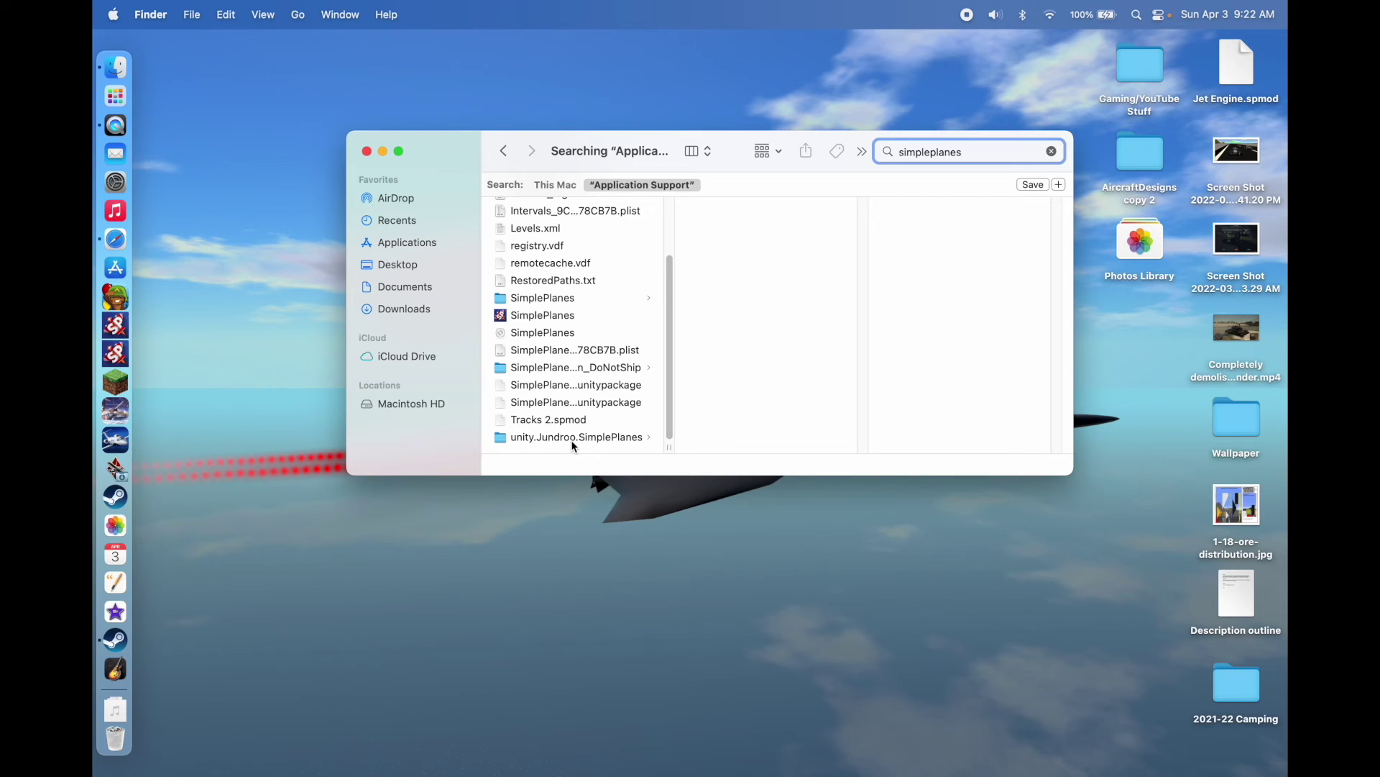
{"action": "left_click", "coordinate": [645, 442]}
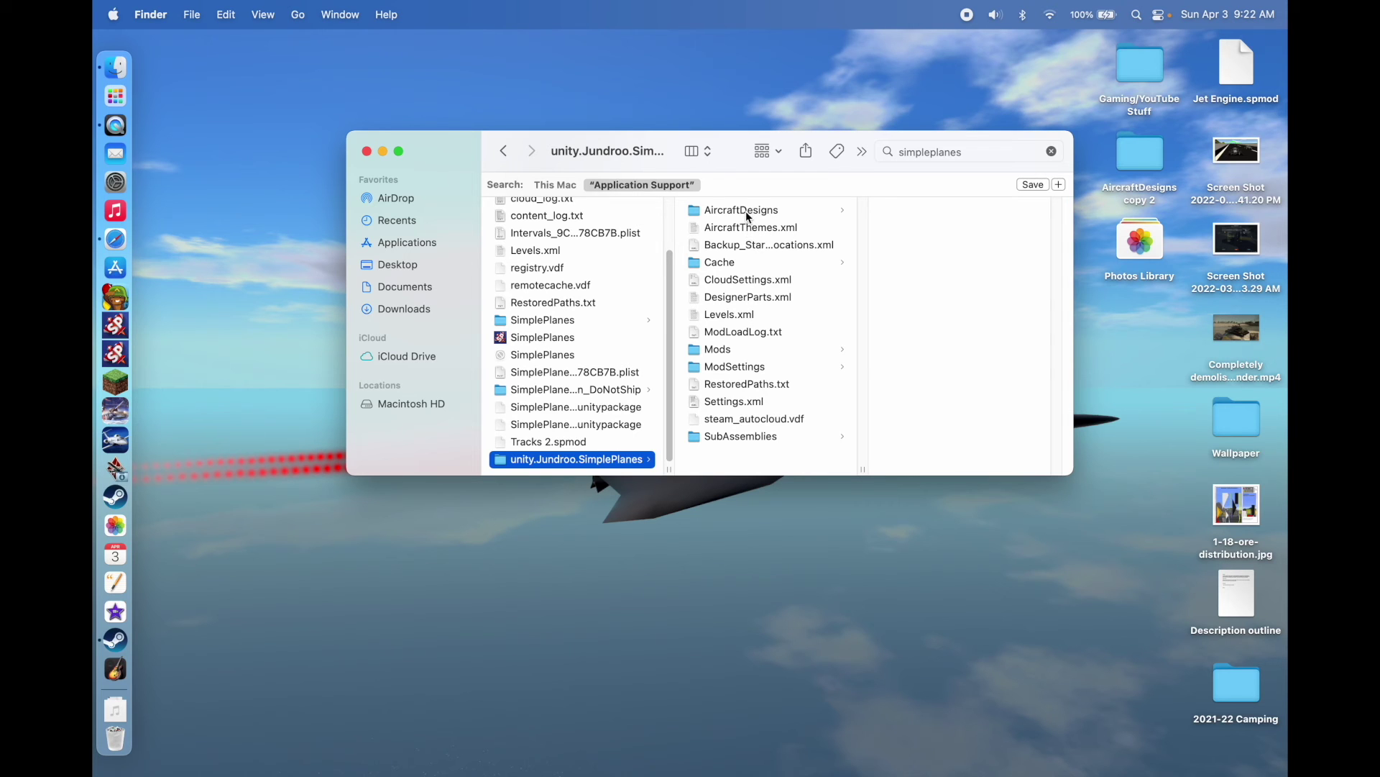
Browse the SimplePlanes folders and open the Mods folder.
{"action": "left_click", "coordinate": [748, 215]}
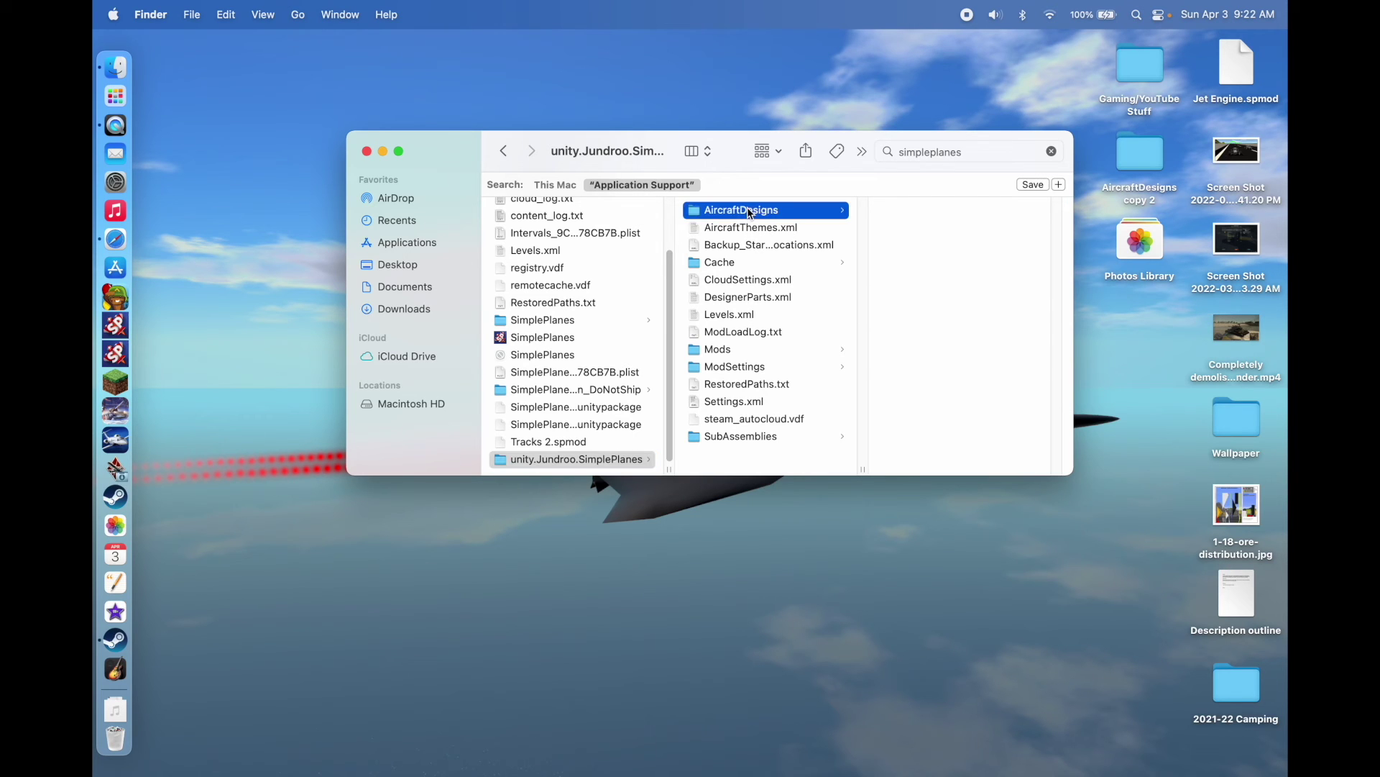
{"action": "scroll", "coordinate": [937, 223], "scroll_direction": "down", "scroll_amount": 10}
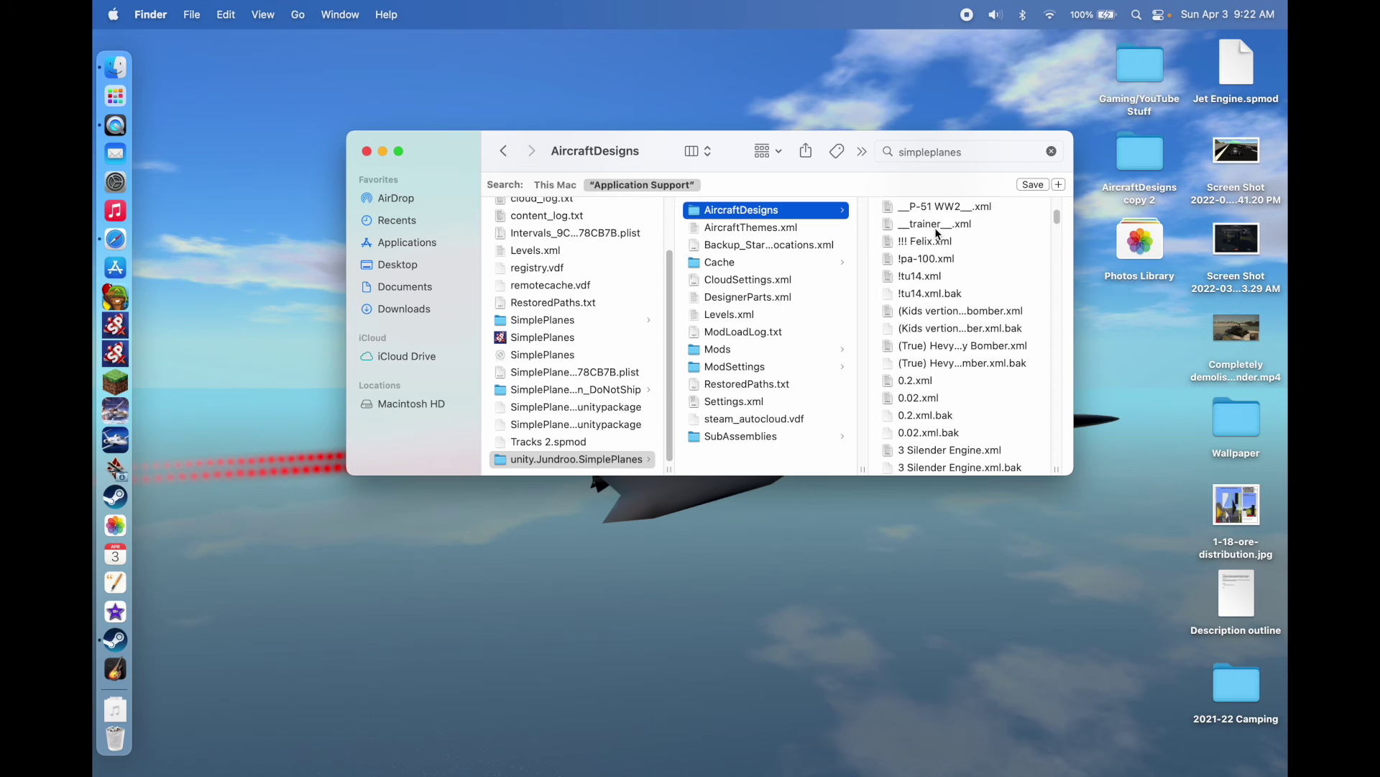
{"action": "scroll", "coordinate": [939, 235], "scroll_direction": "up", "scroll_amount": 9}
{"action": "scroll", "coordinate": [942, 237], "scroll_direction": "up", "scroll_amount": 3}
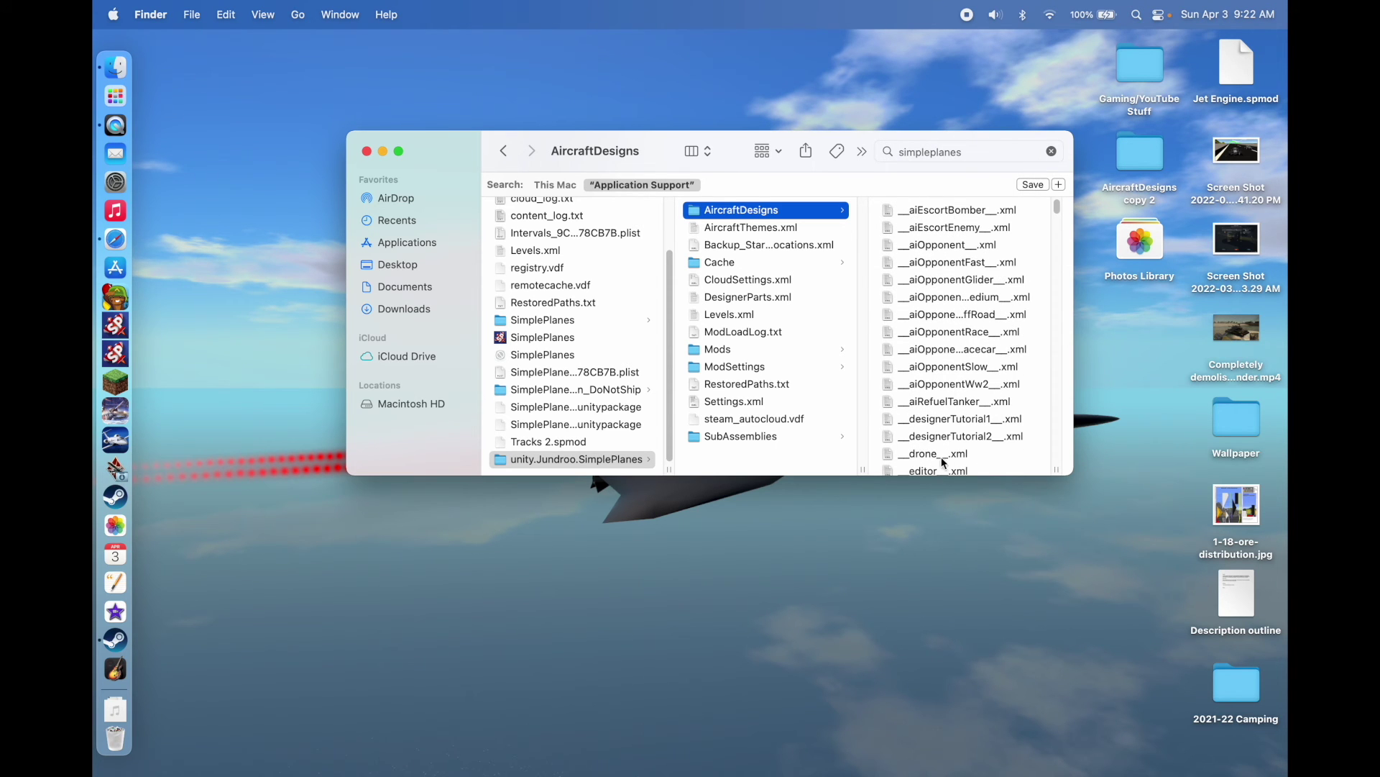
{"action": "left_click_drag", "start_coordinate": [918, 216], "coordinate": [928, 309]}
{"action": "left_click", "coordinate": [740, 353]}
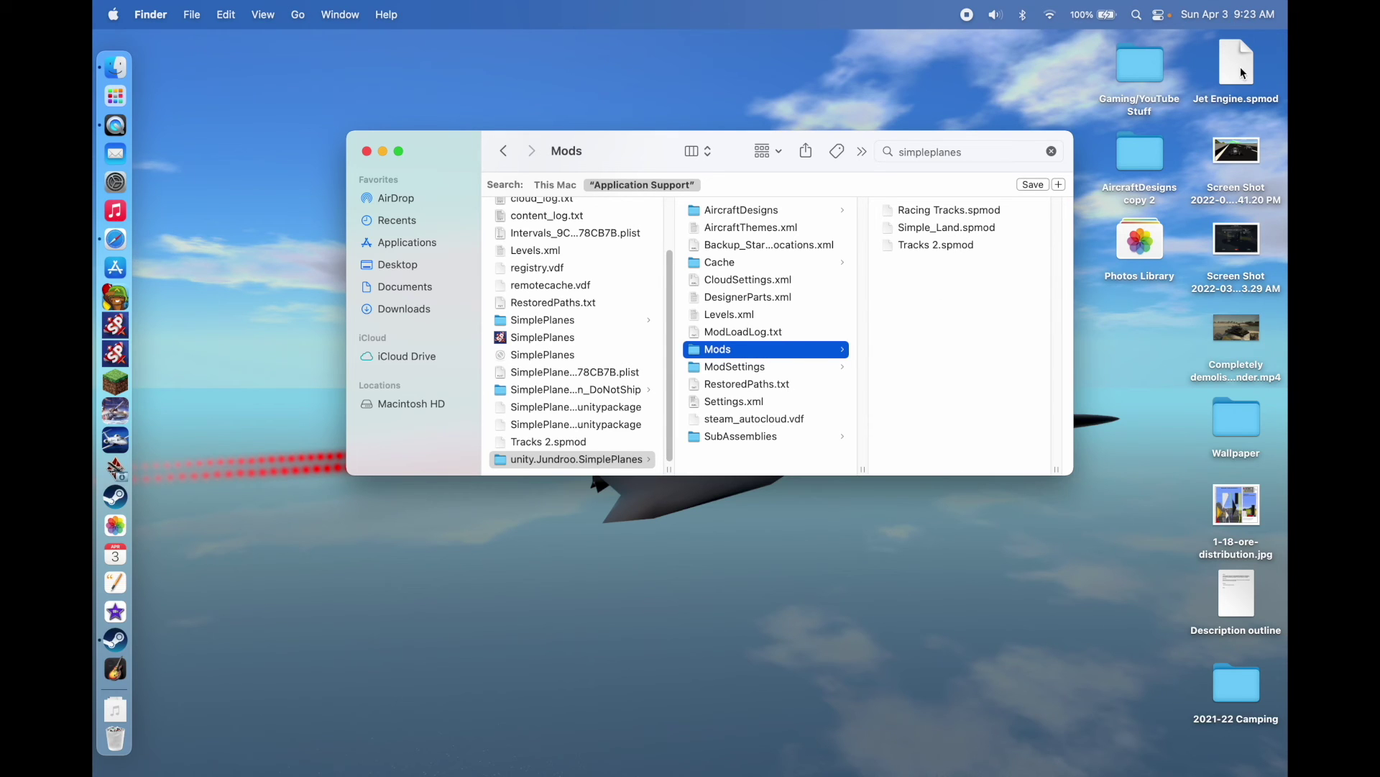
Move Jet Engine.spmod from the desktop into Mods and close Finder.
{"action": "left_click", "coordinate": [1244, 70]}
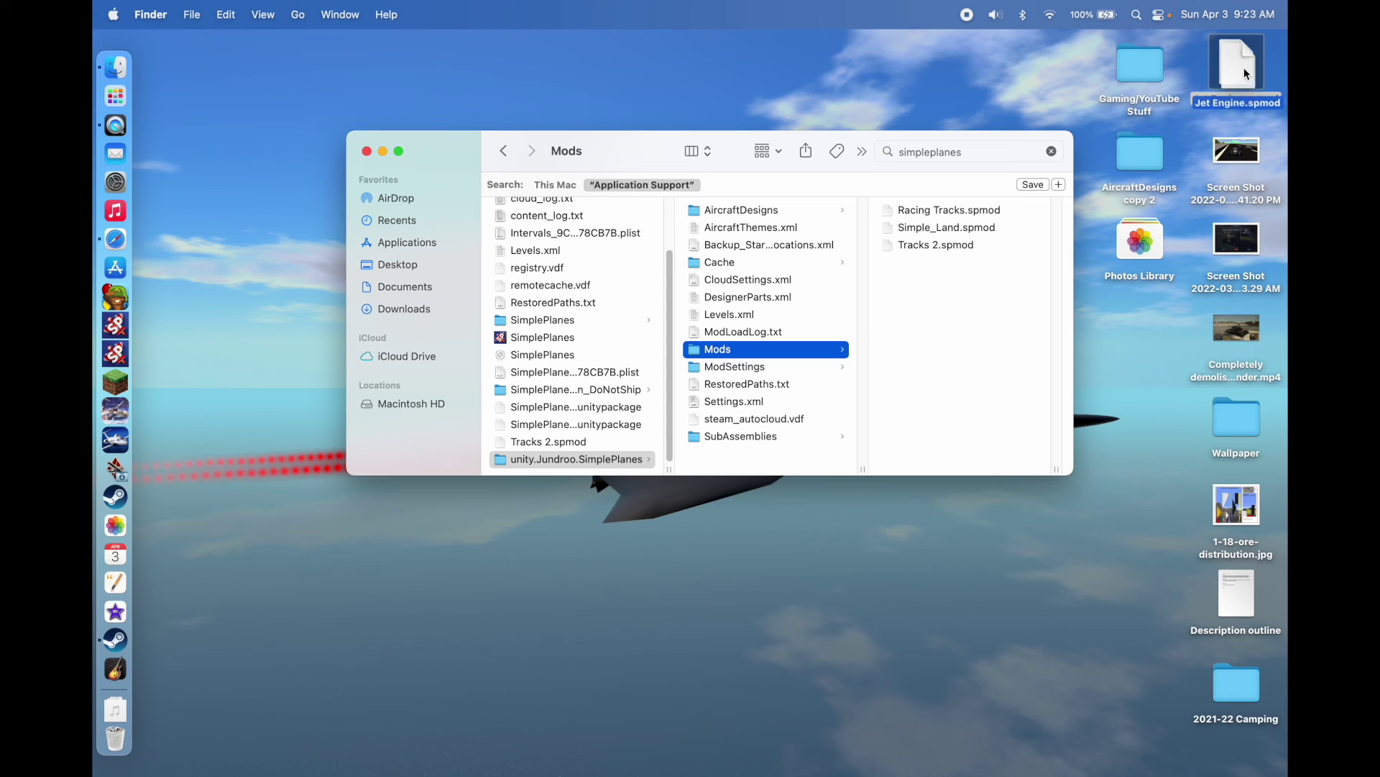
{"action": "left_click_drag", "start_coordinate": [1246, 72], "coordinate": [963, 304]}
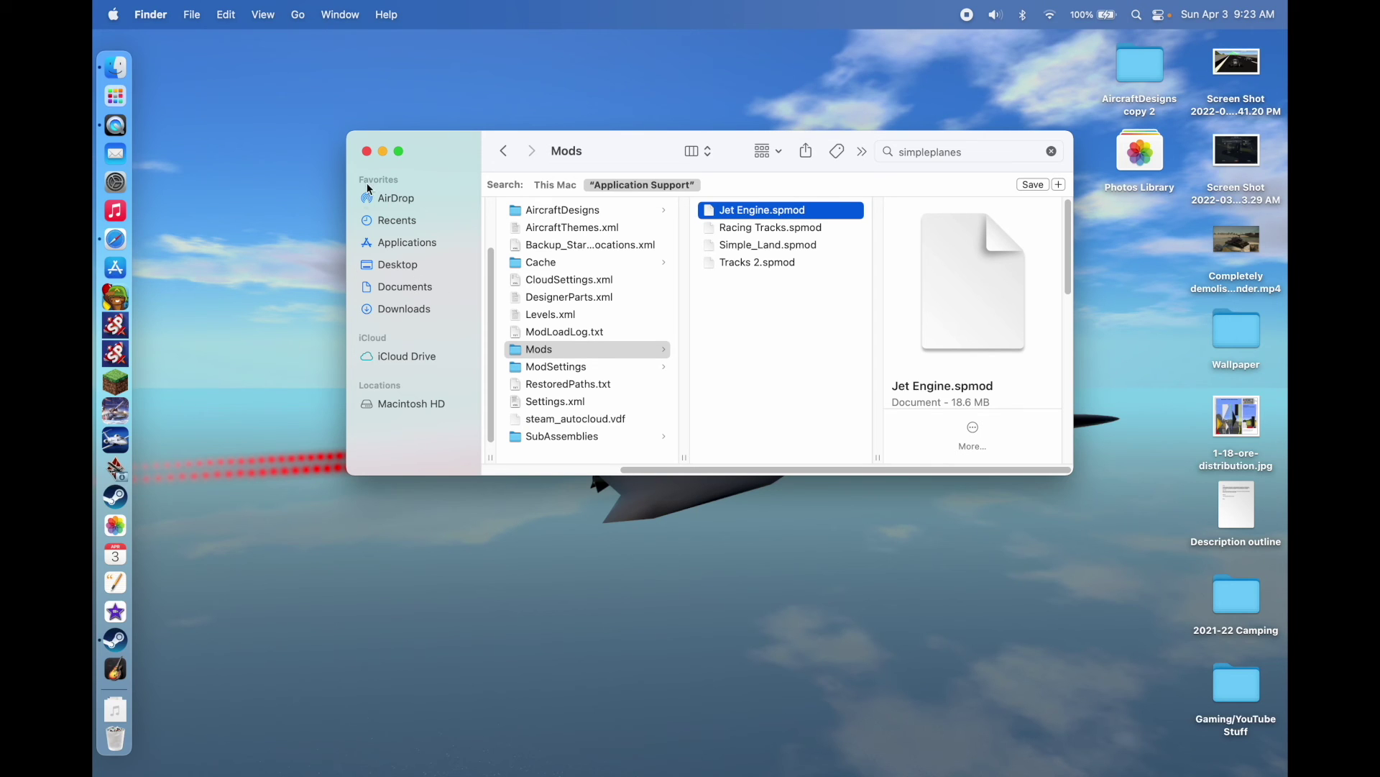
{"action": "left_click", "coordinate": [367, 151]}
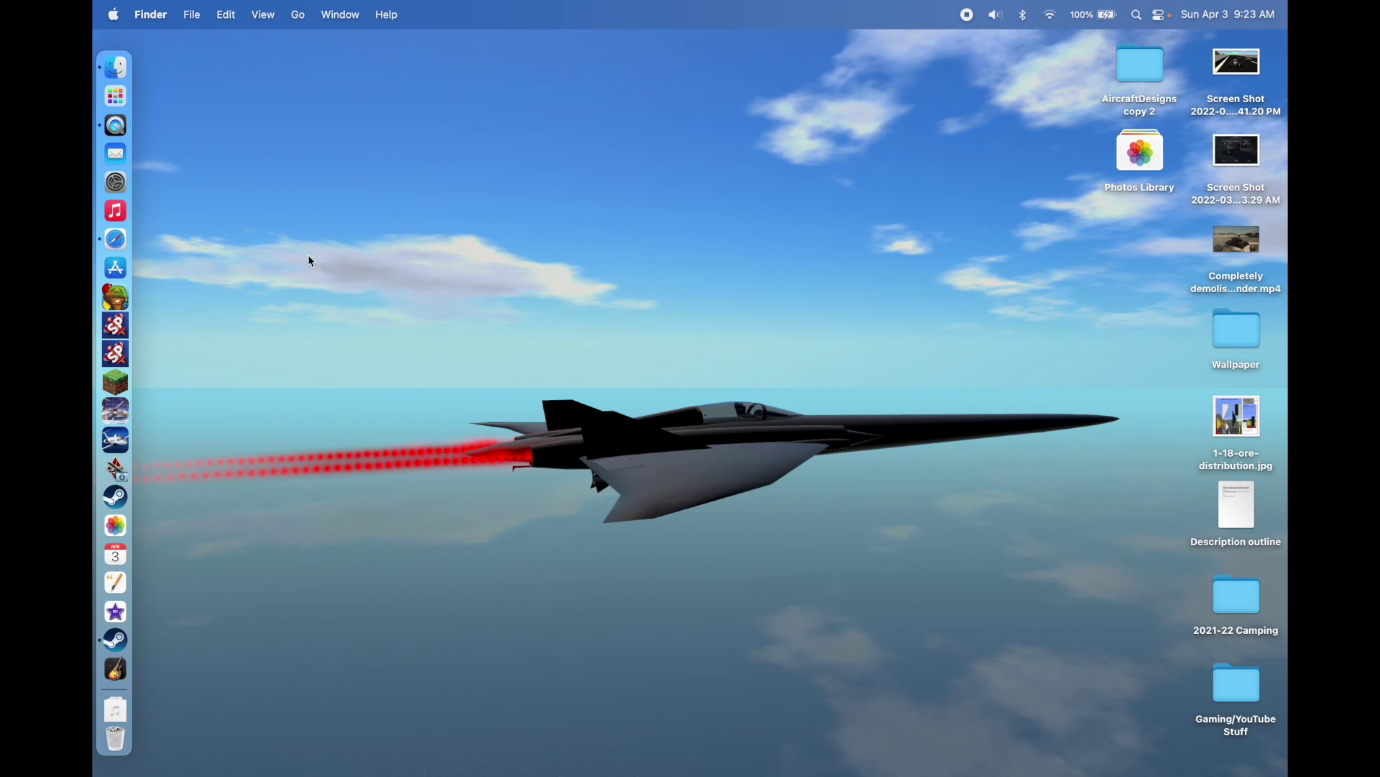
Launch SimplePlanes, enable the Jet Engine mod accepting the warning, and go full screen.
{"action": "left_click", "coordinate": [134, 329]}
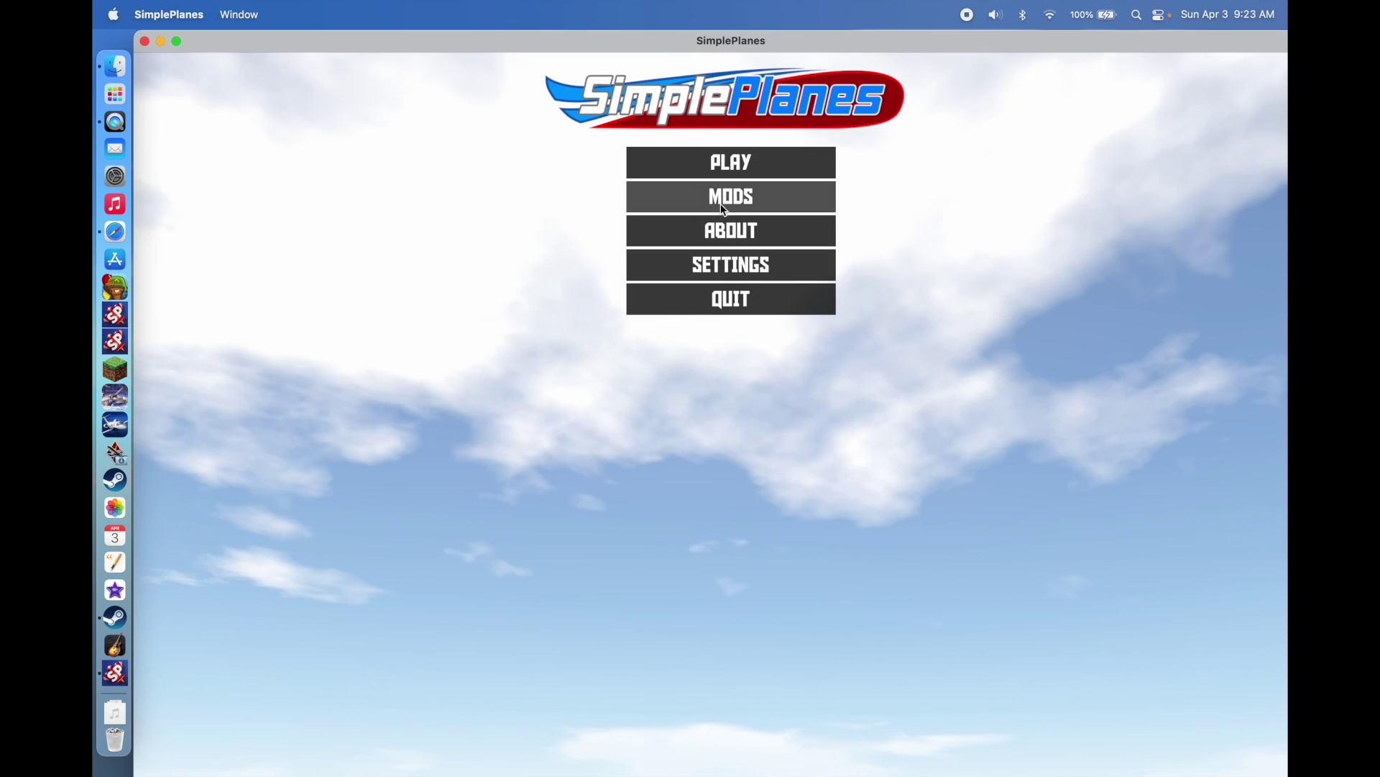
{"action": "left_click", "coordinate": [672, 197]}
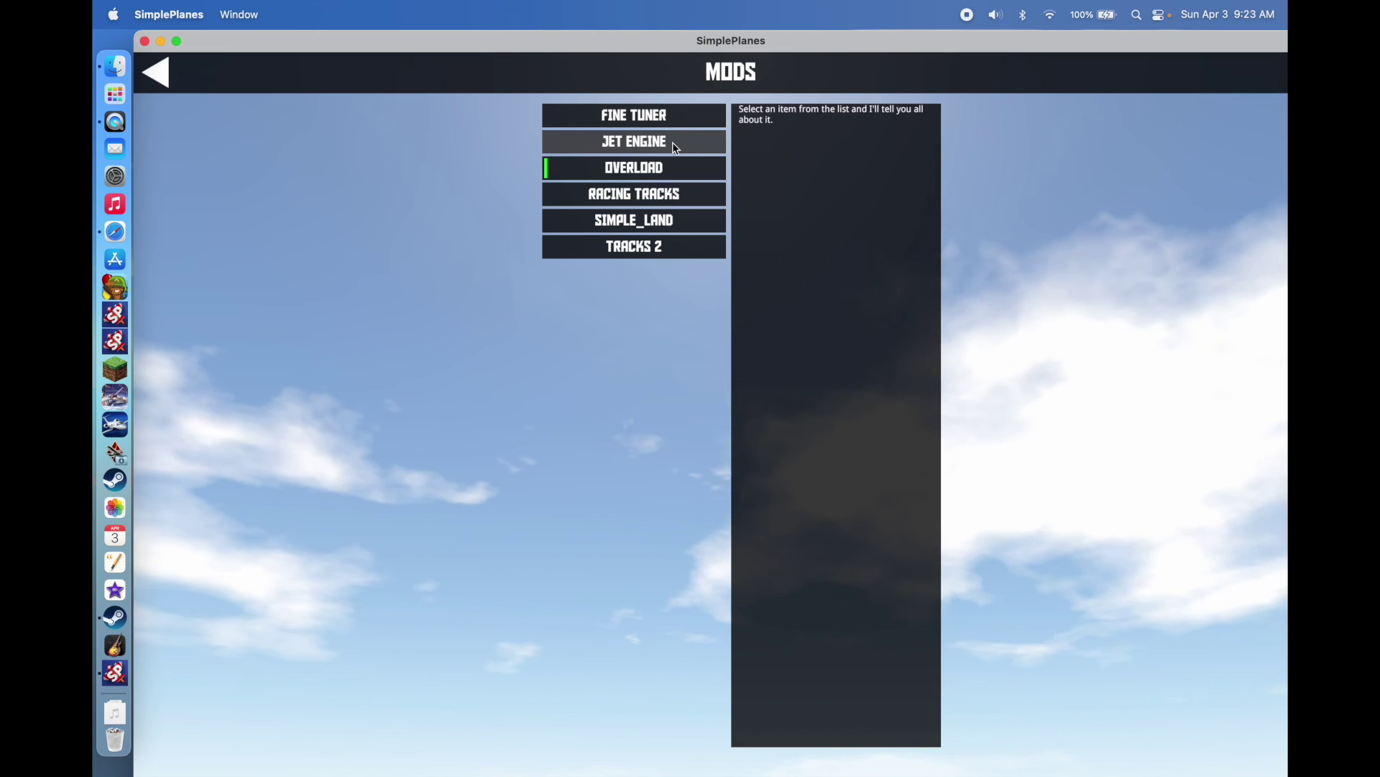
{"action": "left_click", "coordinate": [677, 148]}
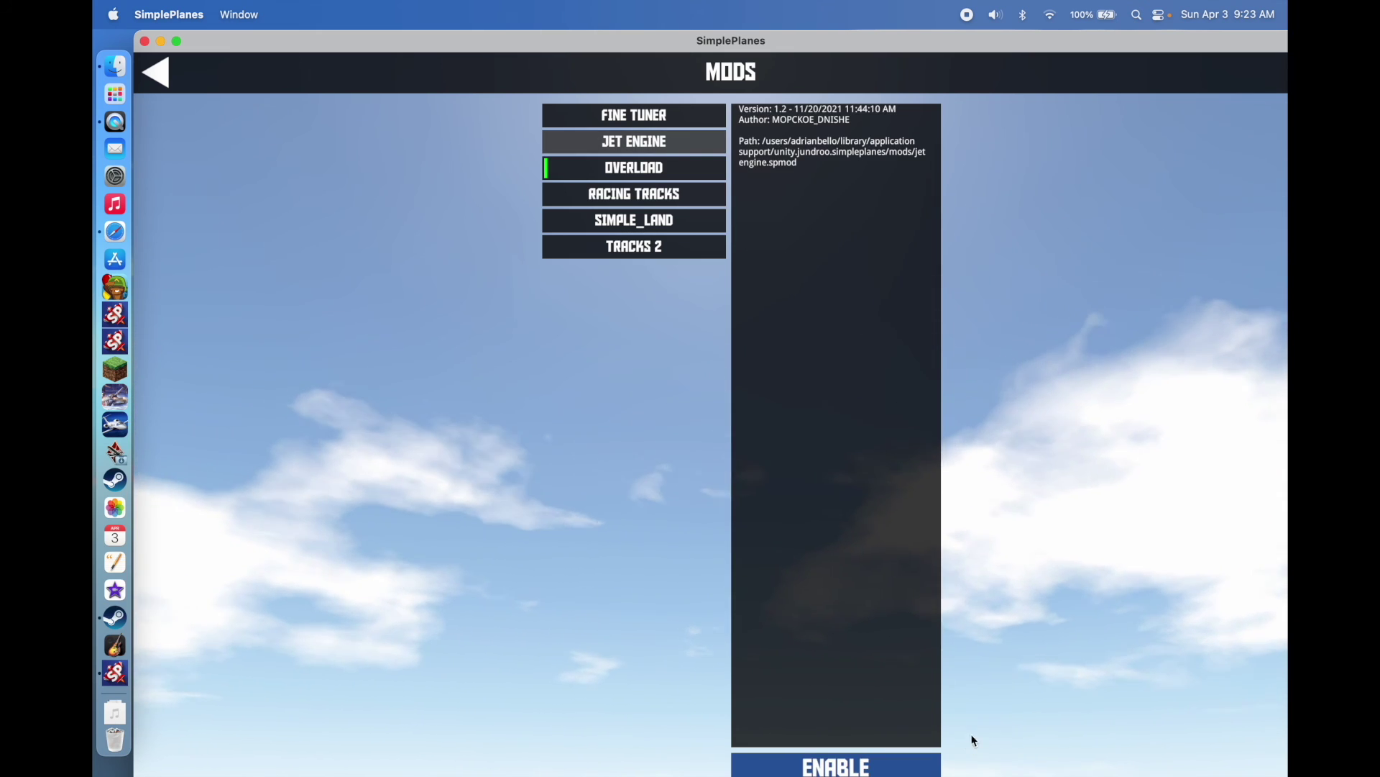
{"action": "left_click", "coordinate": [911, 770]}
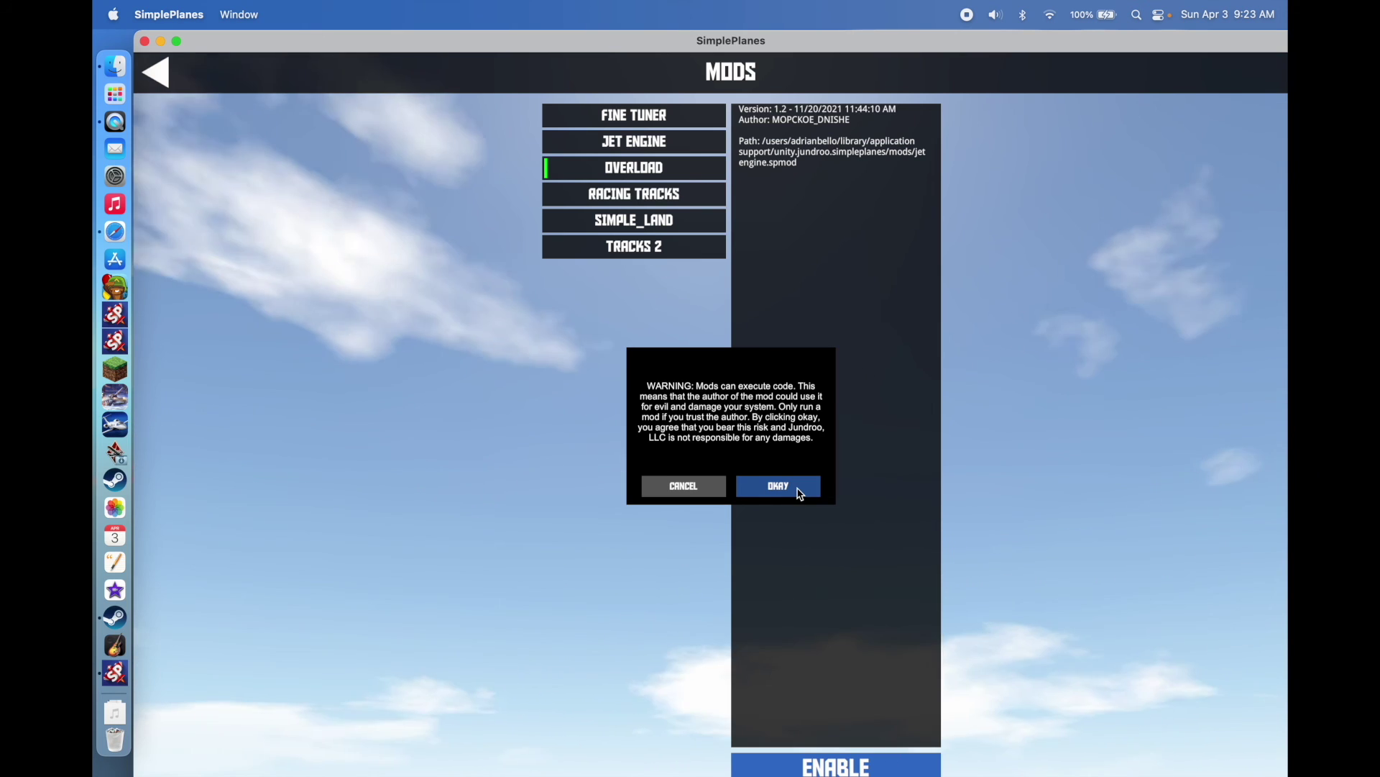
{"action": "left_click", "coordinate": [805, 492]}
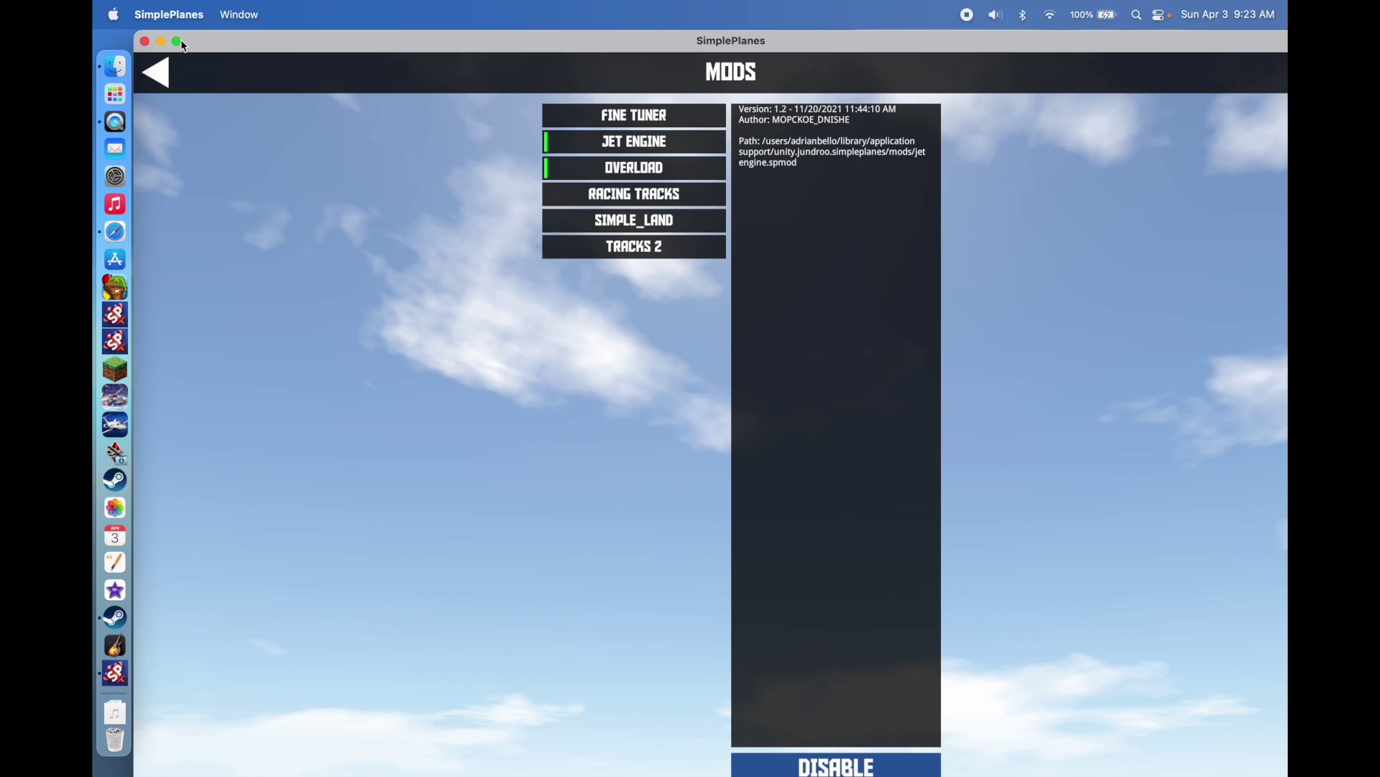
{"action": "left_click", "coordinate": [178, 41]}
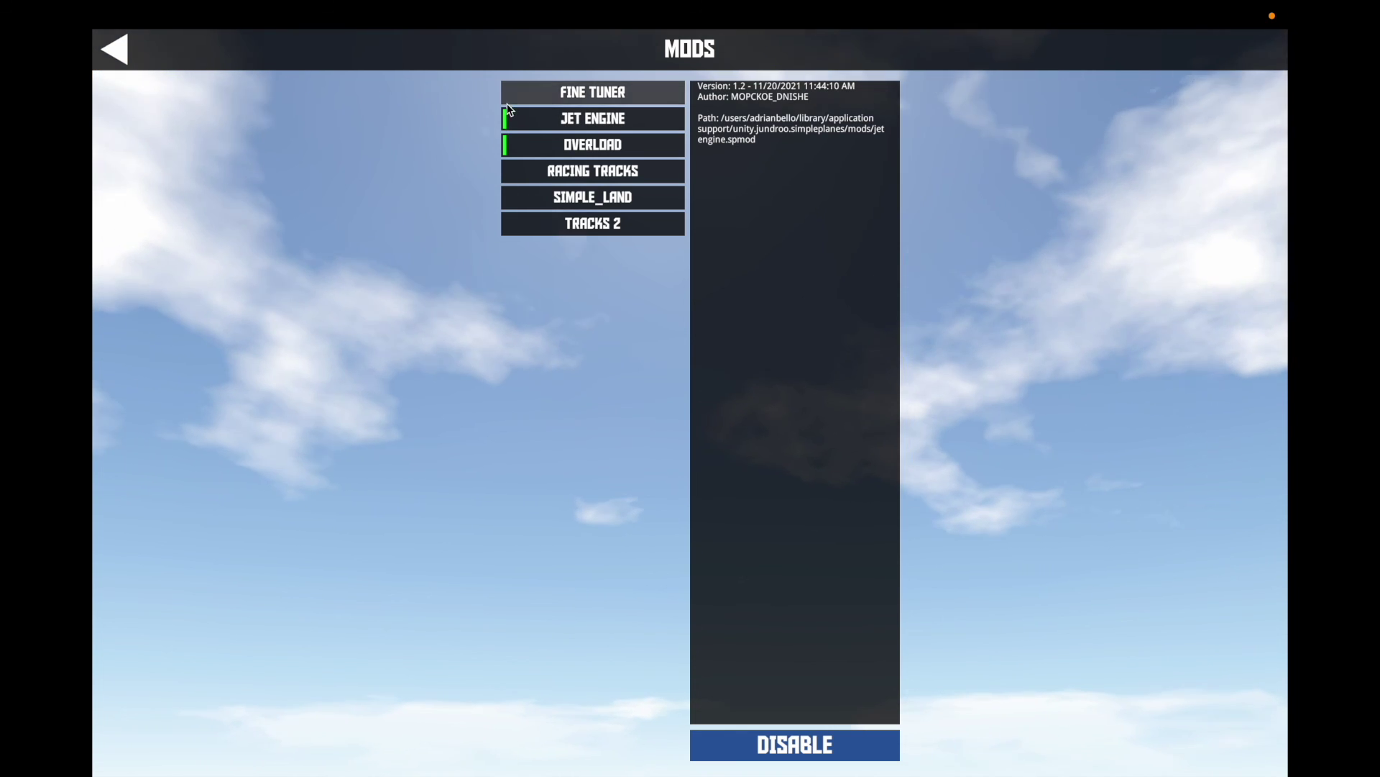
Start a Build and Fly sandbox and browse the Propulsion parts.
{"action": "left_click", "coordinate": [117, 49]}
{"action": "left_click", "coordinate": [705, 137]}
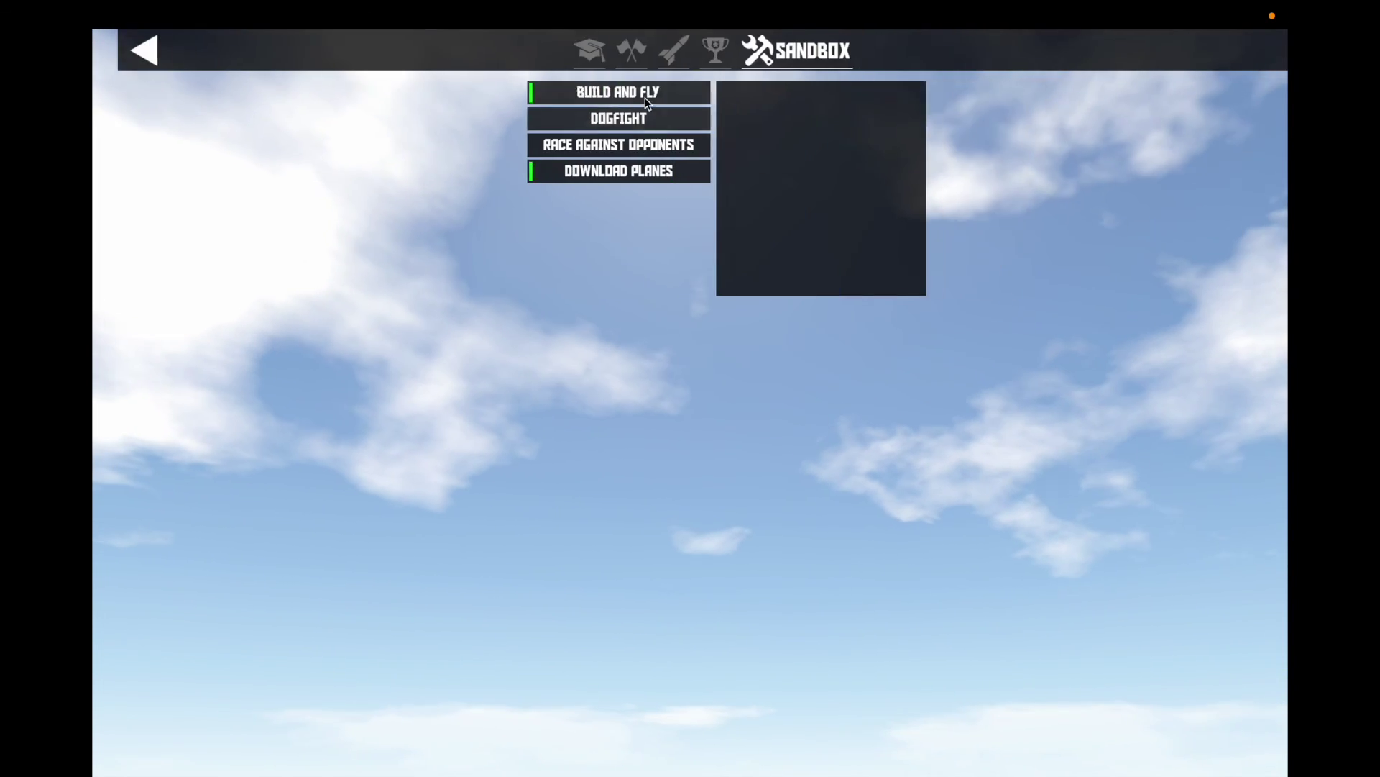
{"action": "left_click", "coordinate": [800, 320]}
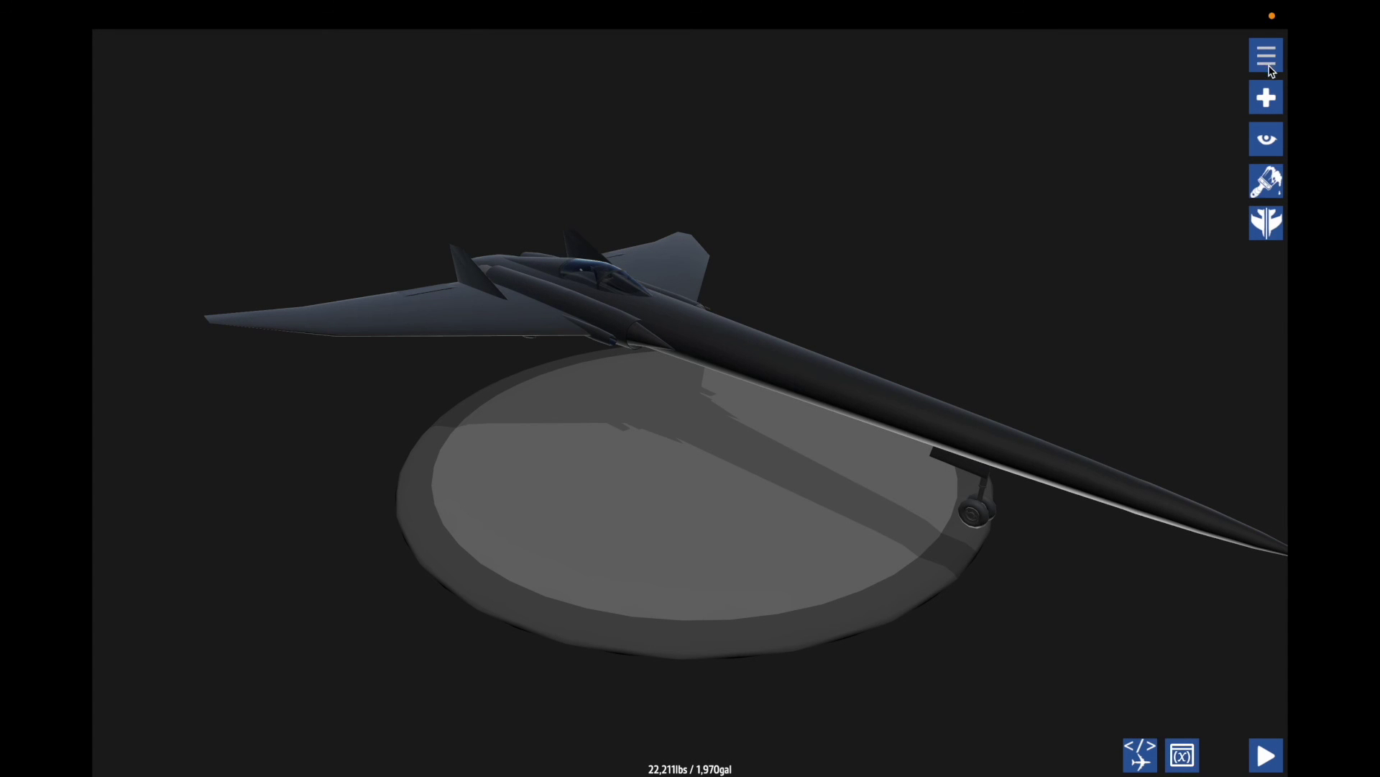
{"action": "left_click", "coordinate": [1268, 98]}
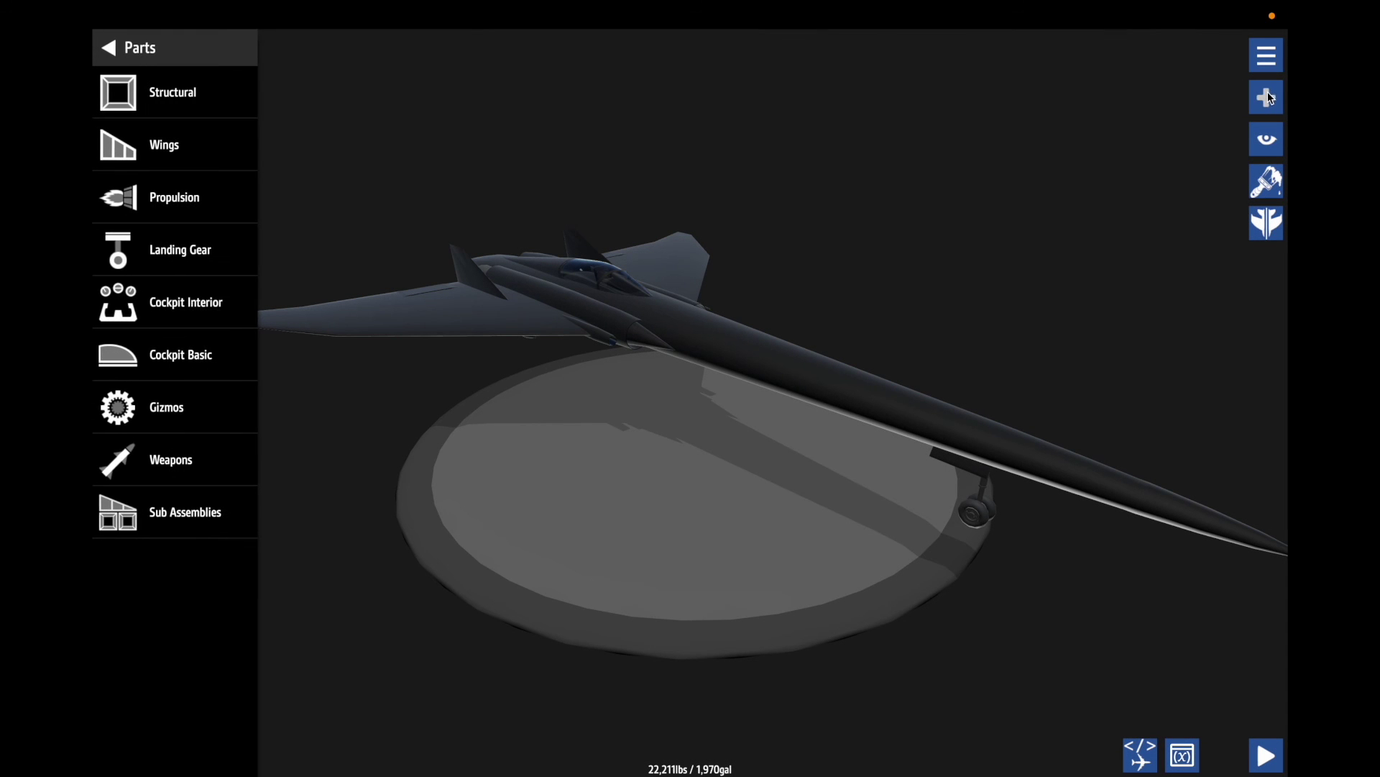
{"action": "left_click", "coordinate": [147, 194]}
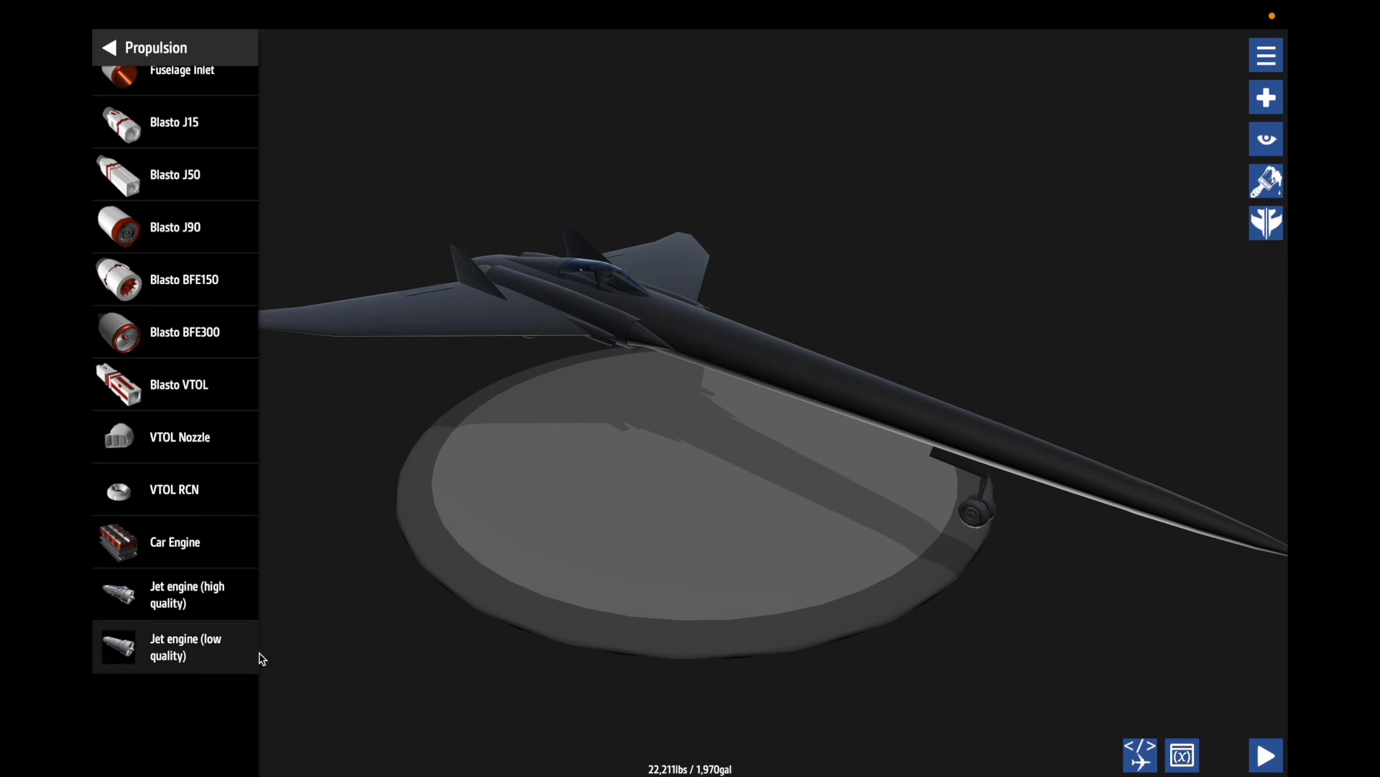
Place a Jet engine (high quality) part, leave full screen, and inspect it from the side.
{"action": "left_click_drag", "start_coordinate": [185, 612], "coordinate": [1260, 56]}
{"action": "left_click_drag", "start_coordinate": [661, 563], "coordinate": [628, 622]}
{"action": "mouse_move", "coordinate": [431, 22]}
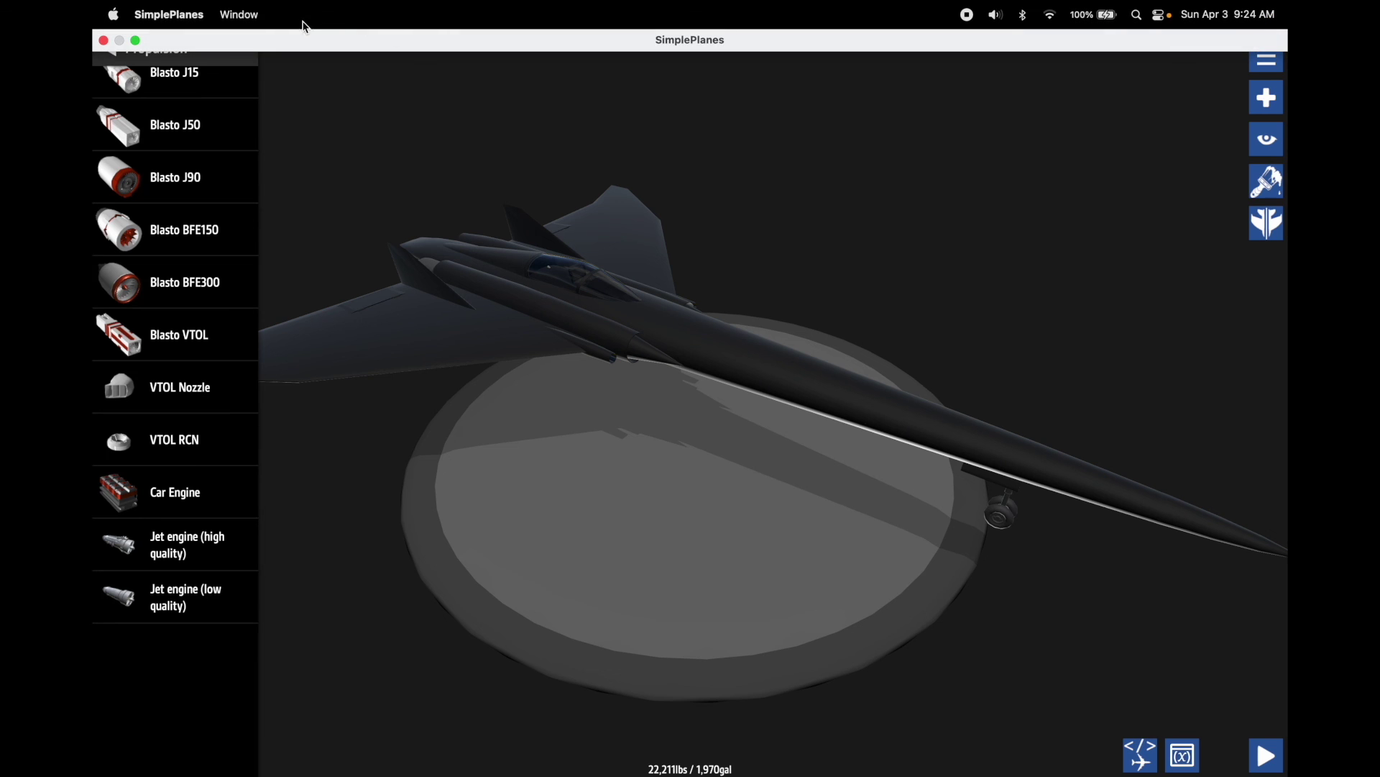
{"action": "left_click", "coordinate": [137, 41]}
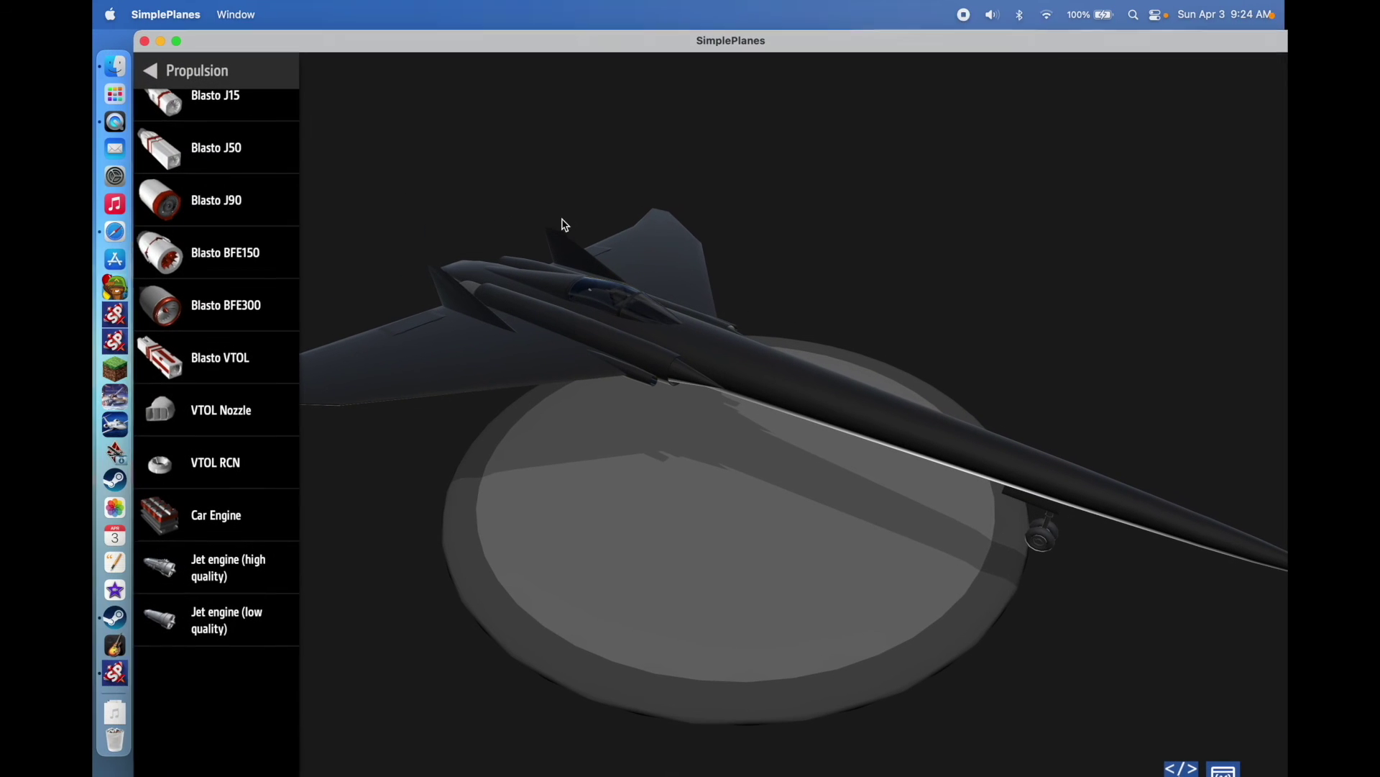
{"action": "left_click_drag", "start_coordinate": [757, 161], "coordinate": [791, 123]}
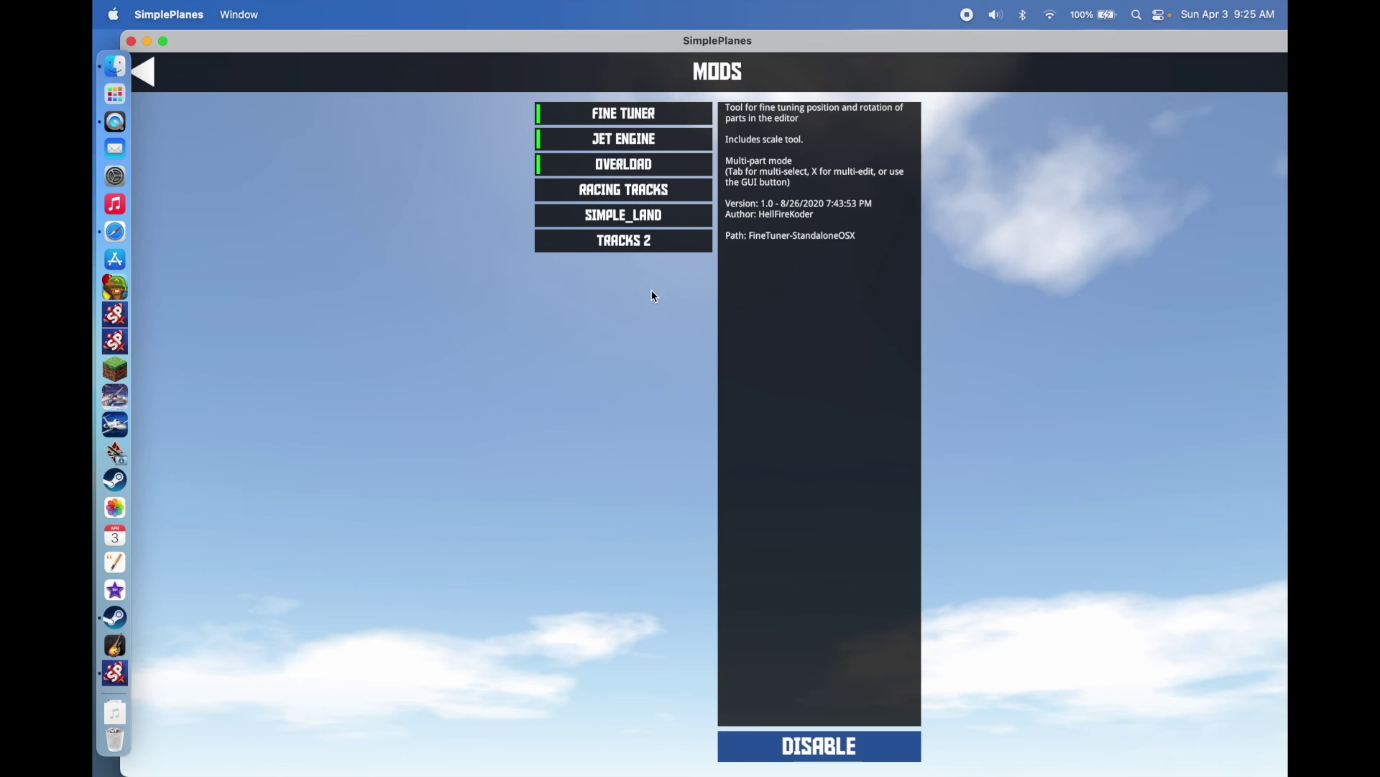